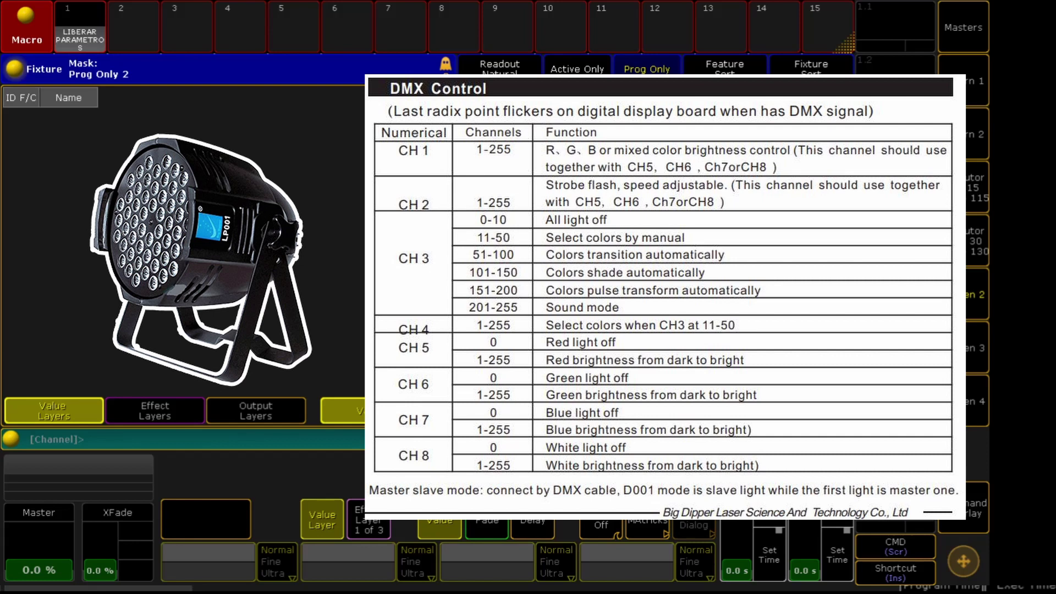
# Open the Fixture Types list from the show's Patch & Fixture Schedule setup
pyautogui.click(962, 508)
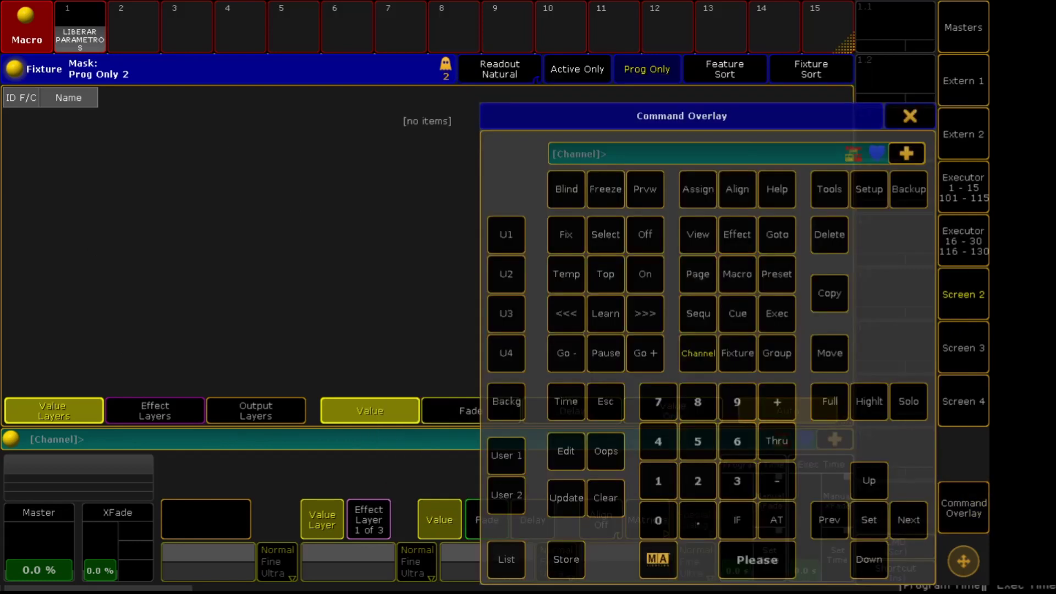
pyautogui.click(869, 189)
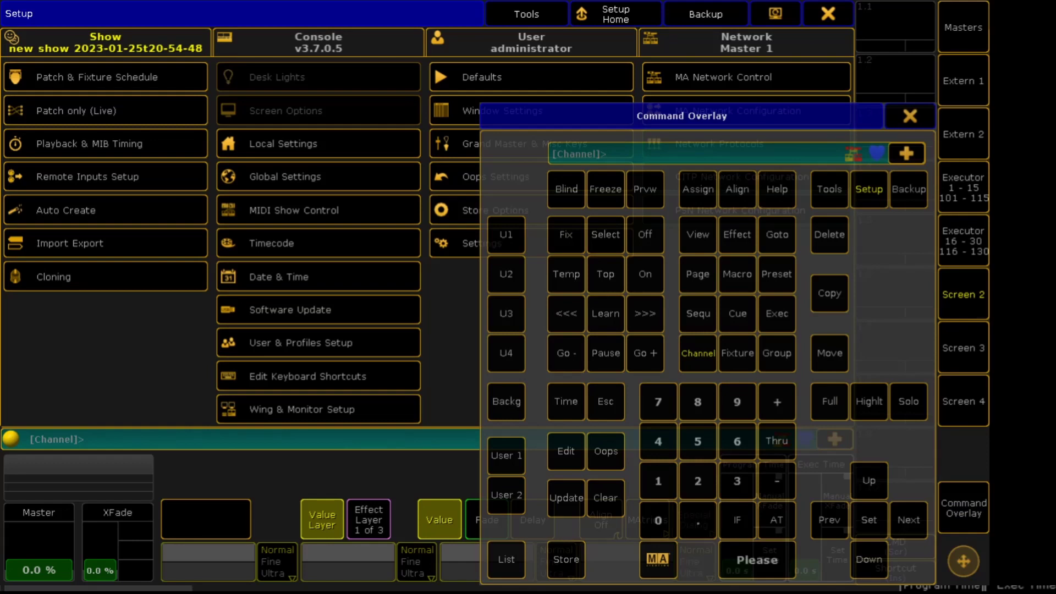
pyautogui.click(910, 115)
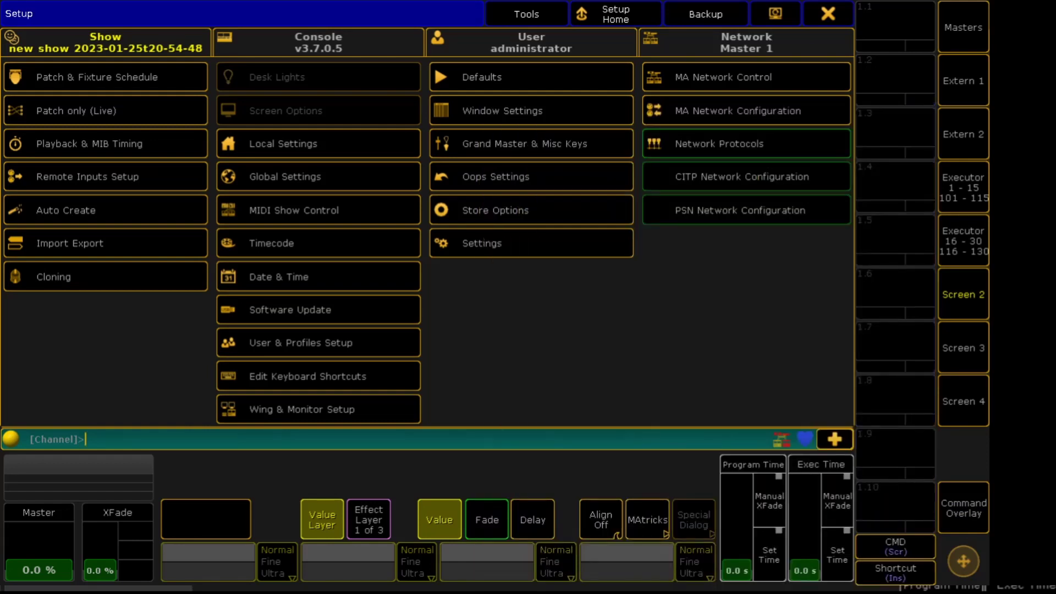
pyautogui.click(104, 77)
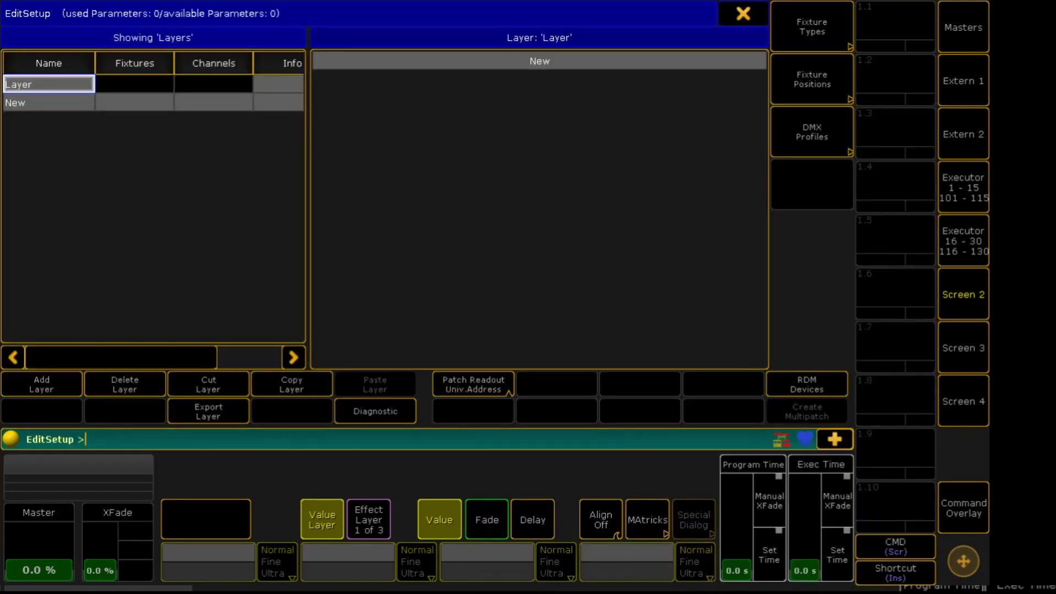
pyautogui.click(812, 26)
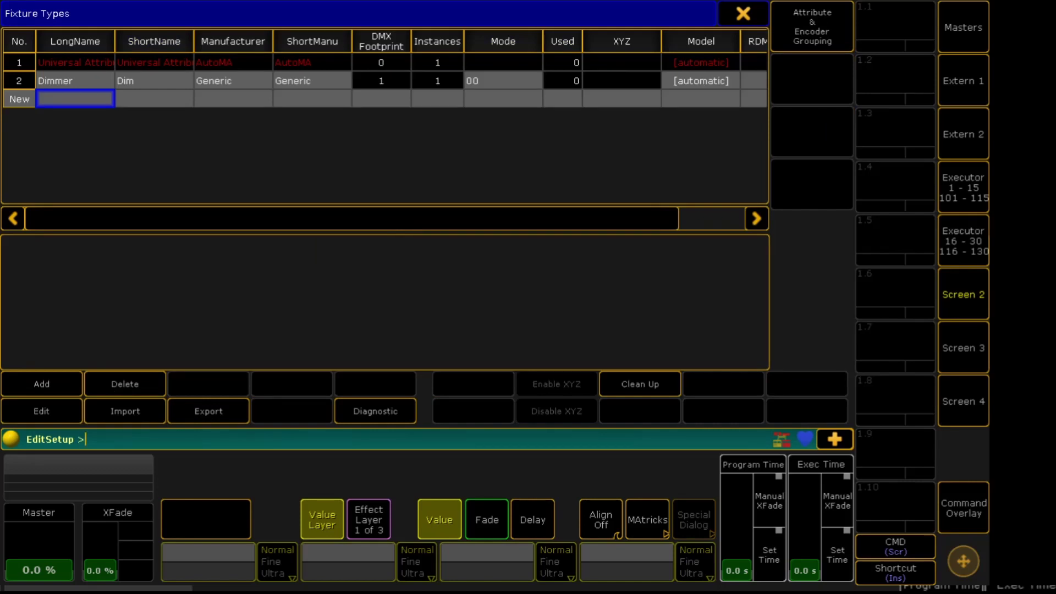
# Create a new fixture type with the name BIG DIPPER LP001
pyautogui.press('Return')
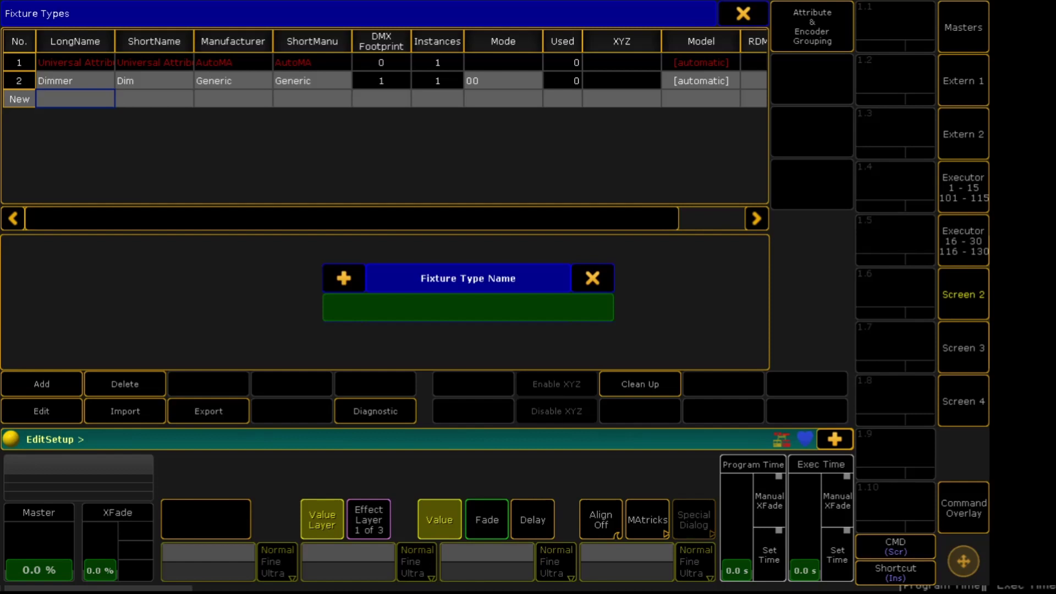
pyautogui.write('big')
pyautogui.press('BackSpace')
pyautogui.press('BackSpace')
pyautogui.press('BackSpace')
pyautogui.write('BIG DIPPER LP')
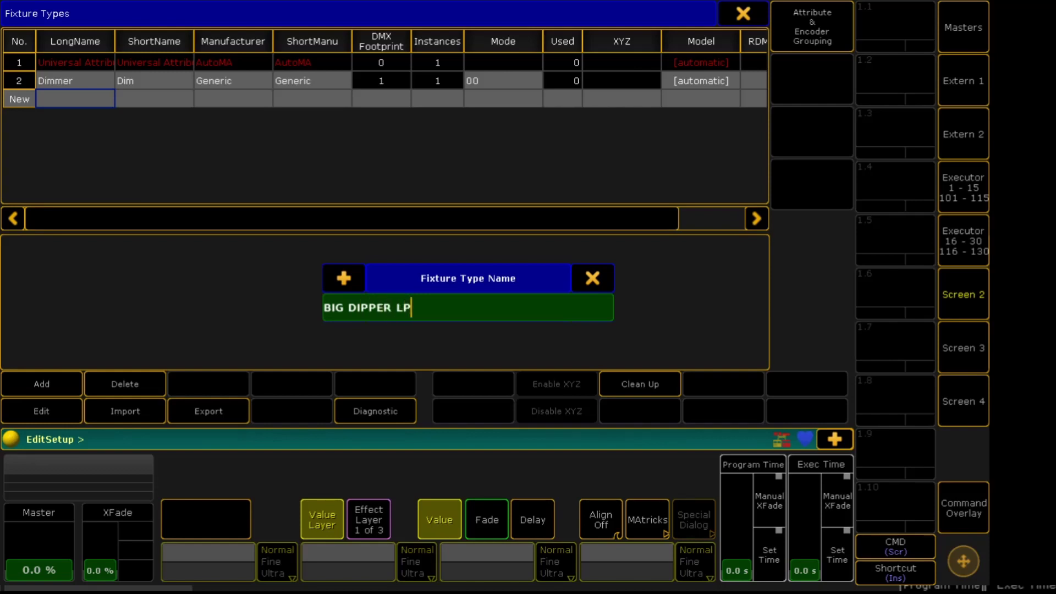
pyautogui.write('001')
pyautogui.press('Return')
# Set the new fixture type's short name to LP001 and its manufacturer to BIG DIPPER
pyautogui.click(154, 99)
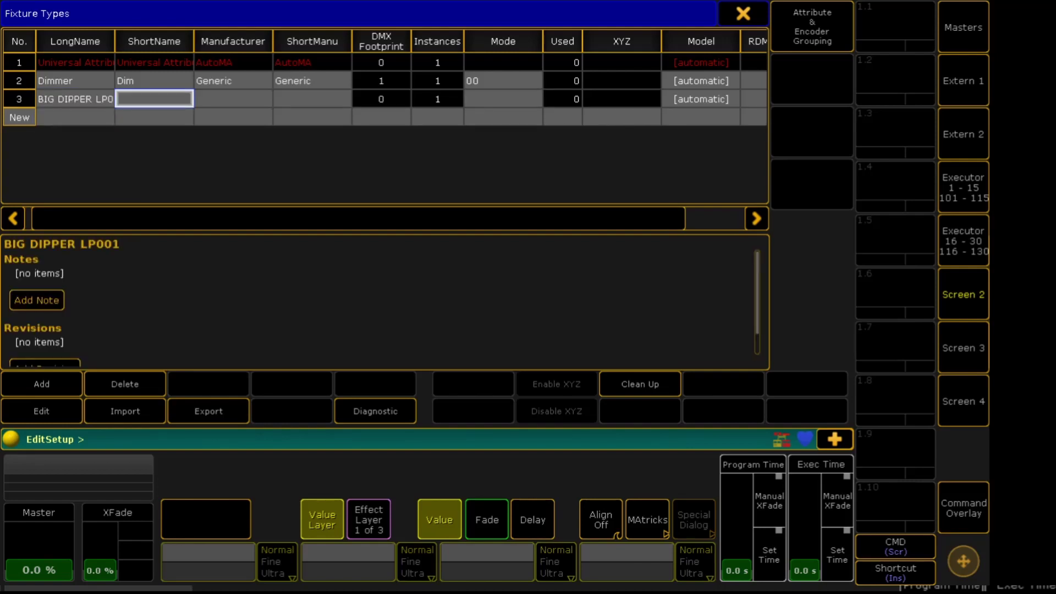
pyautogui.rightClick(154, 99)
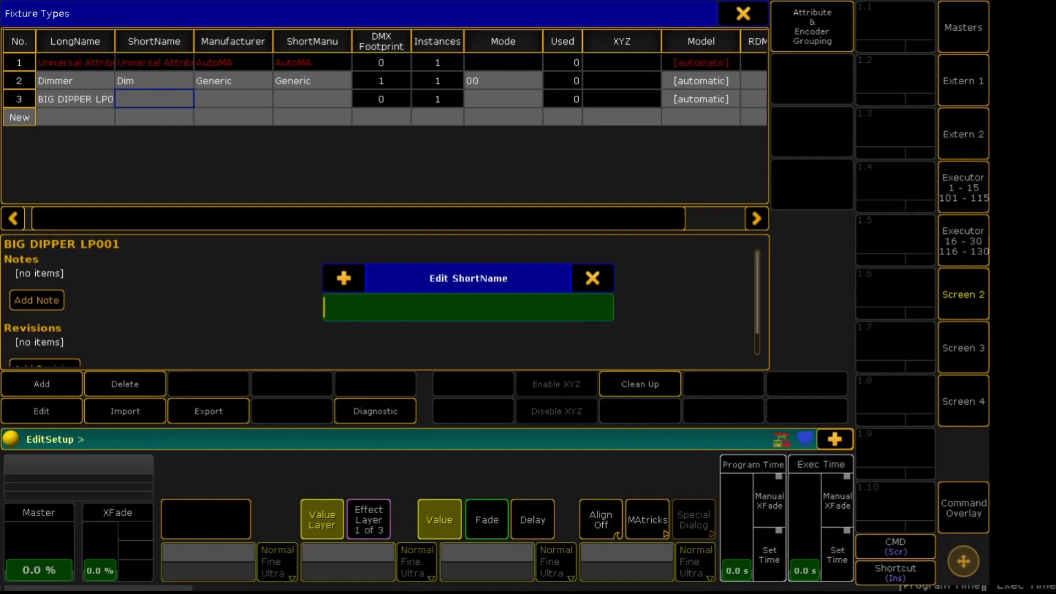
pyautogui.write('LP001')
pyautogui.press('Return')
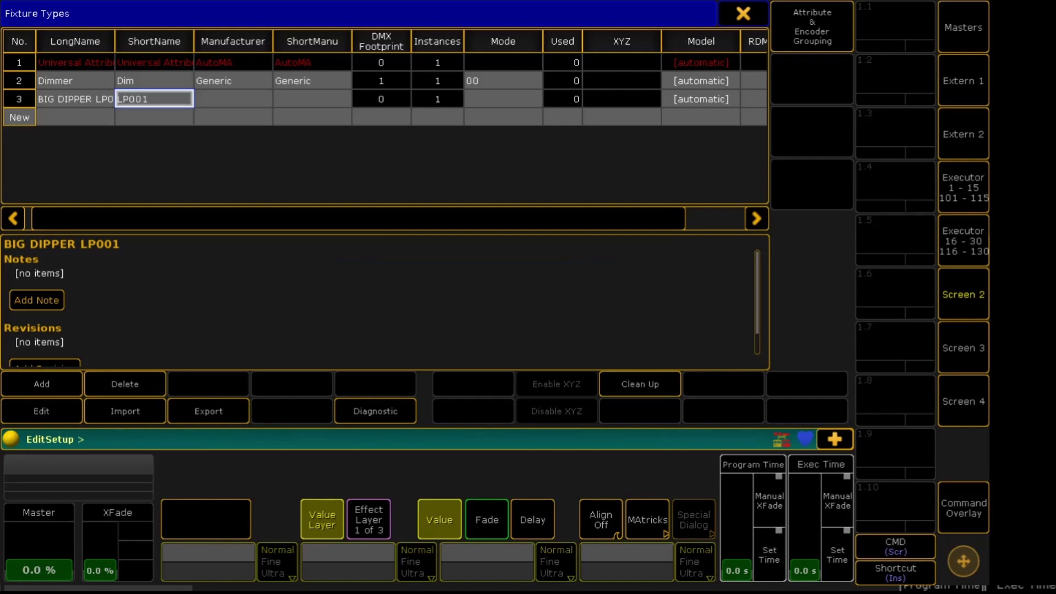
pyautogui.rightClick(233, 99)
pyautogui.write('BI')
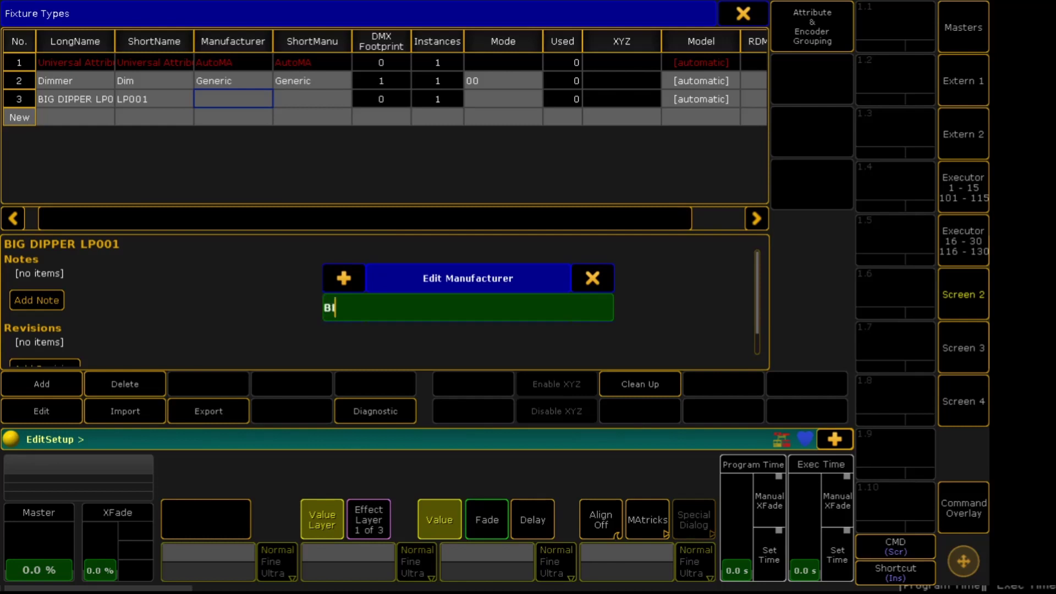
pyautogui.write('G DIPPER')
pyautogui.press('Return')
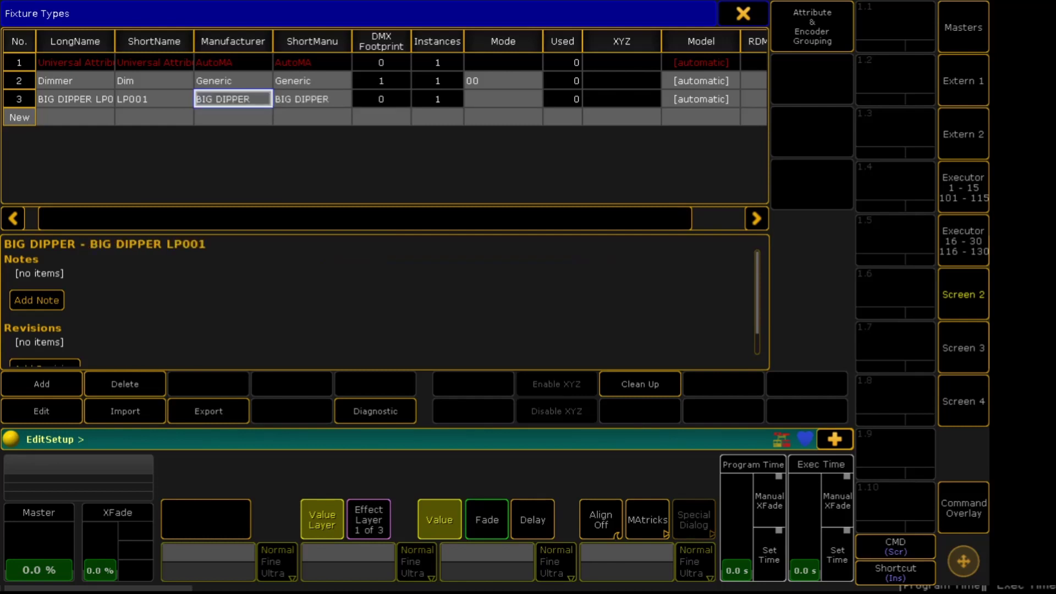
# Edit the BIG DIPPER LP001 fixture type and add a Dim channel with Coarse set to 1
pyautogui.click(74, 99)
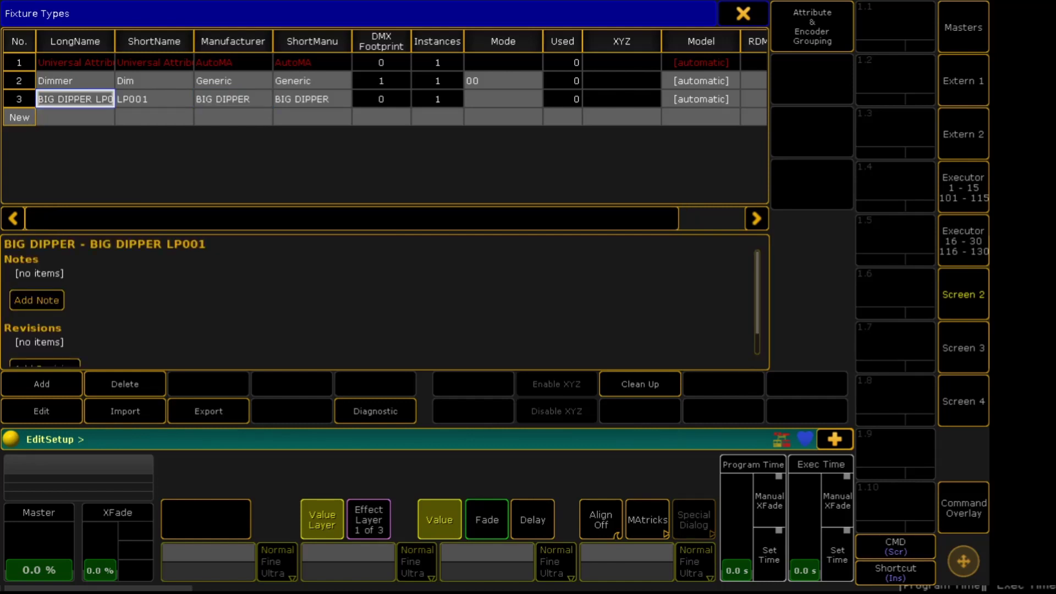
pyautogui.click(41, 410)
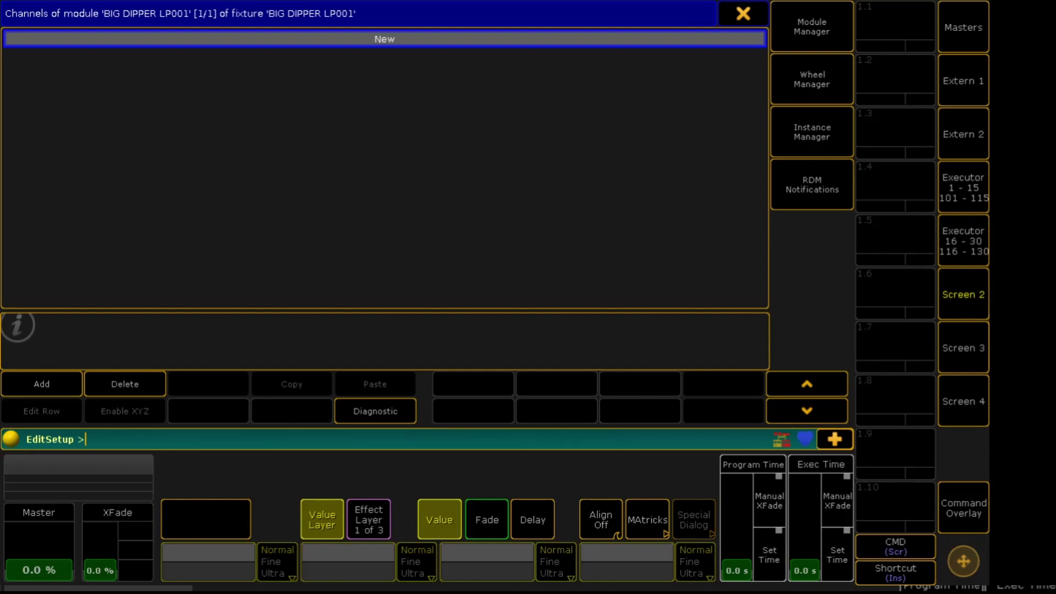
pyautogui.click(41, 384)
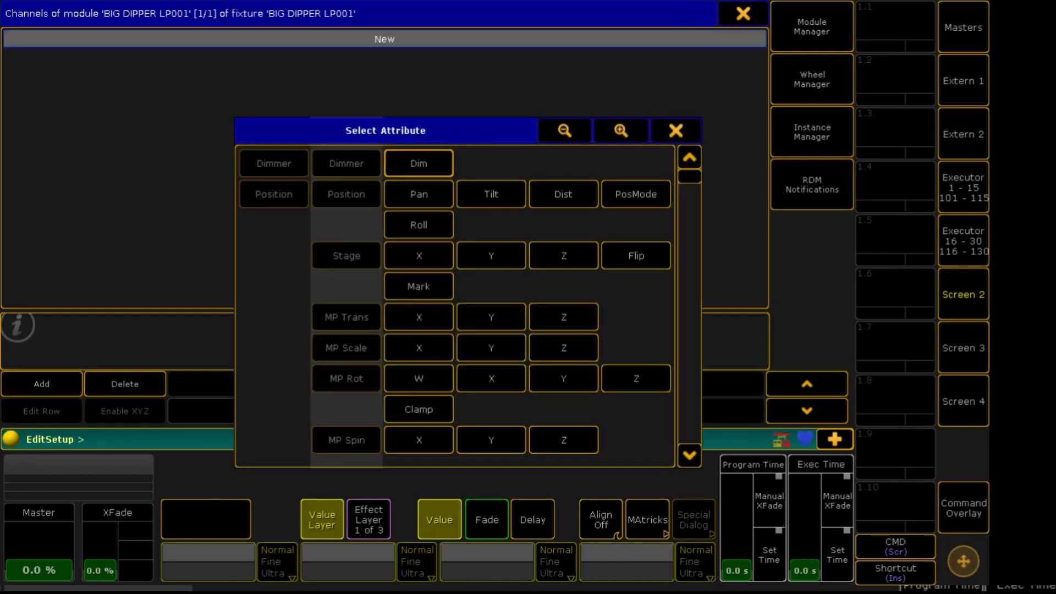
pyautogui.click(419, 163)
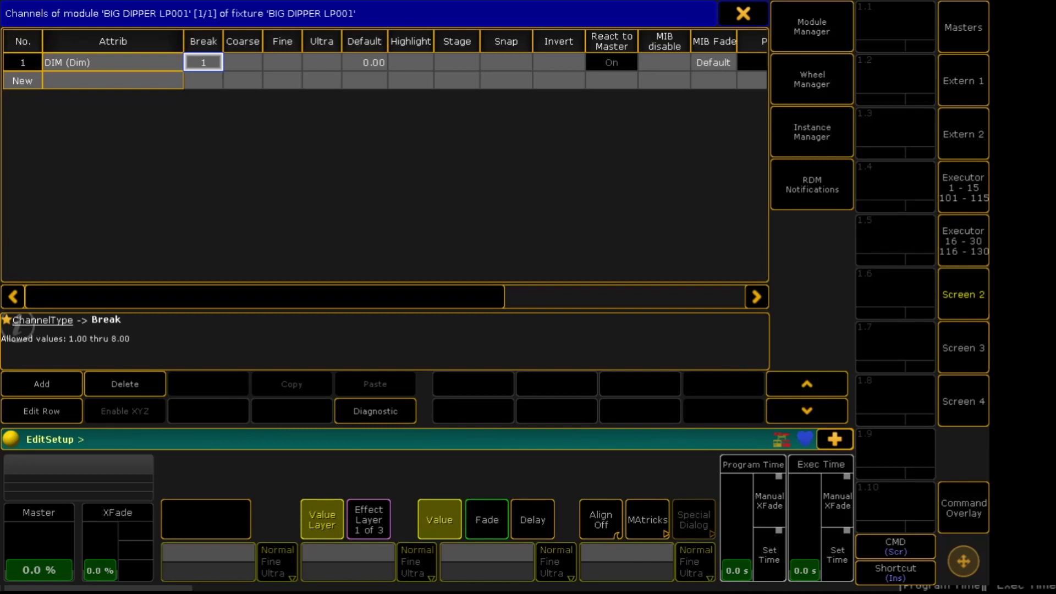
pyautogui.rightClick(243, 62)
pyautogui.click(202, 285)
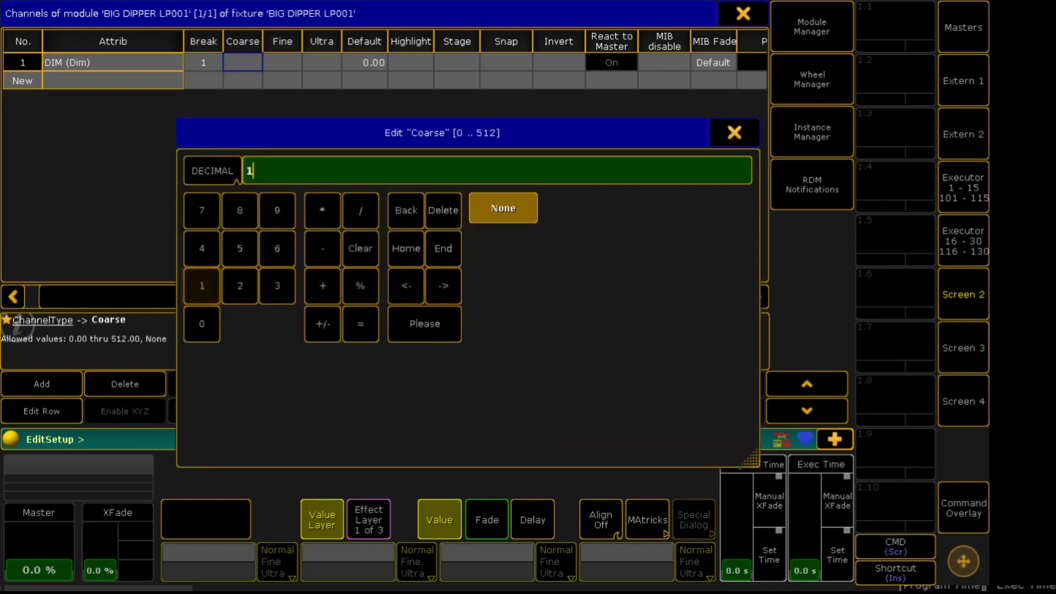
pyautogui.click(425, 323)
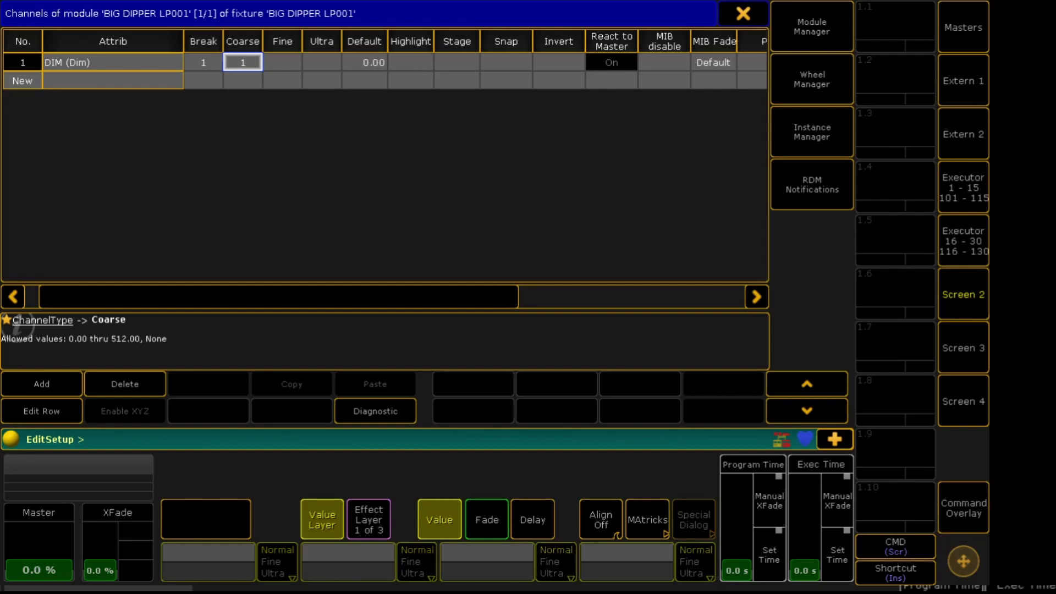
# Add a Shutter channel to the fixture module and set its Coarse value to 2
pyautogui.click(41, 384)
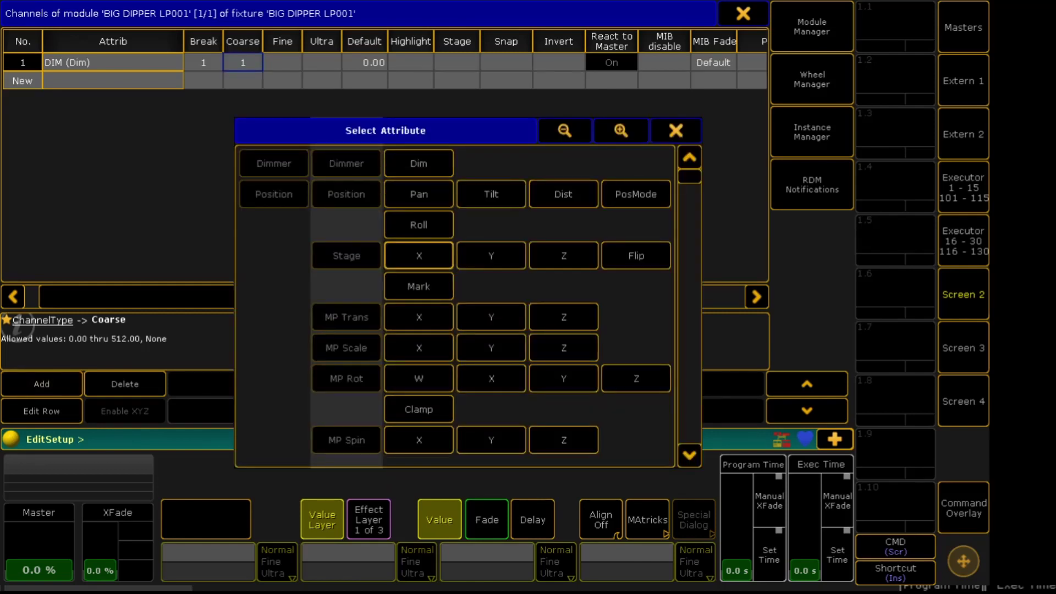
pyautogui.moveTo(689, 176); pyautogui.dragTo(689, 268)
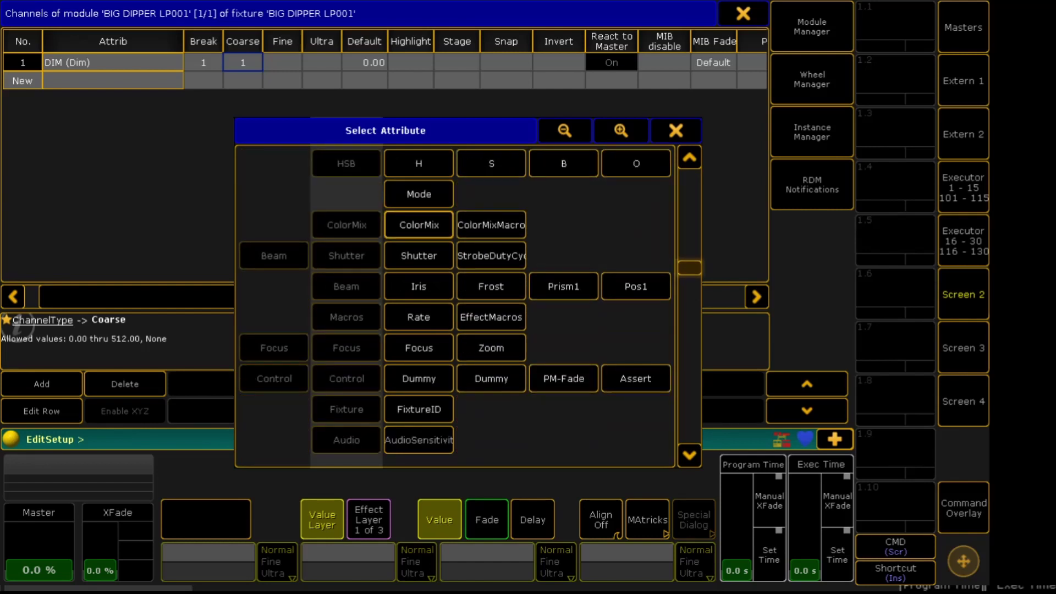
pyautogui.click(419, 256)
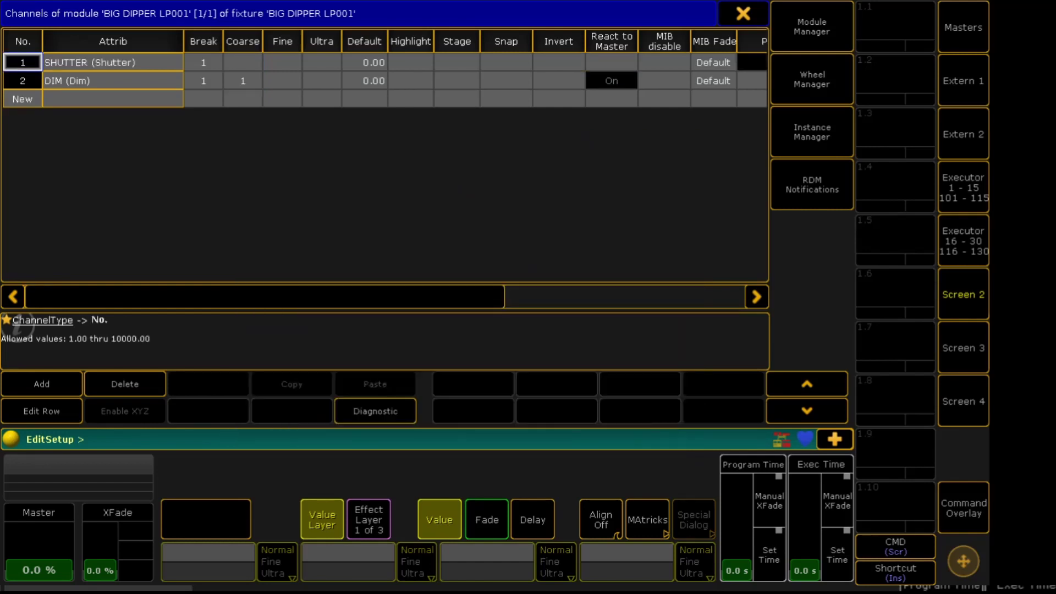
pyautogui.click(243, 62)
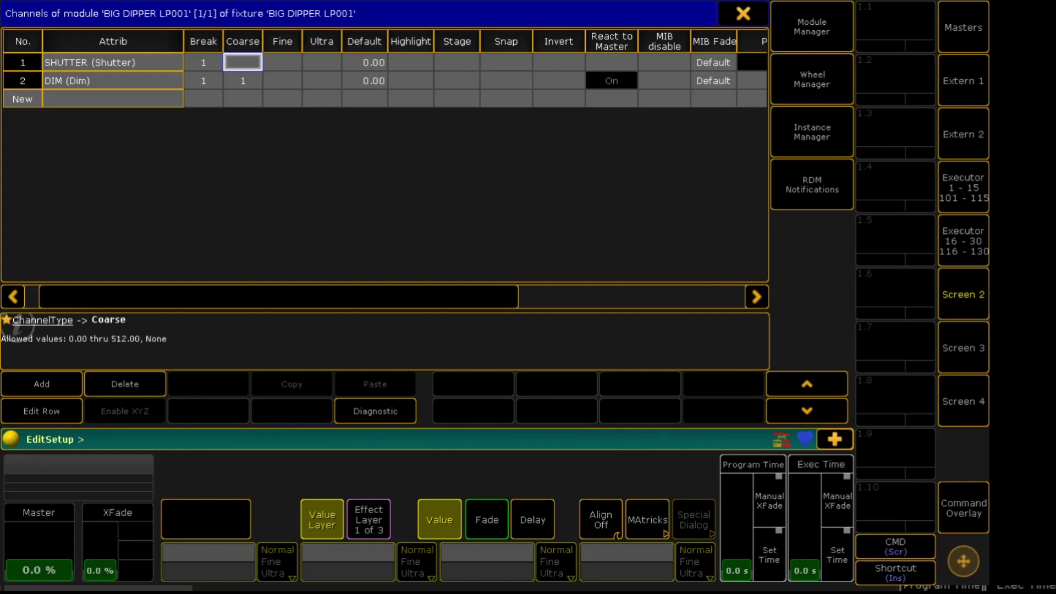
pyautogui.rightClick(243, 62)
pyautogui.write('2')
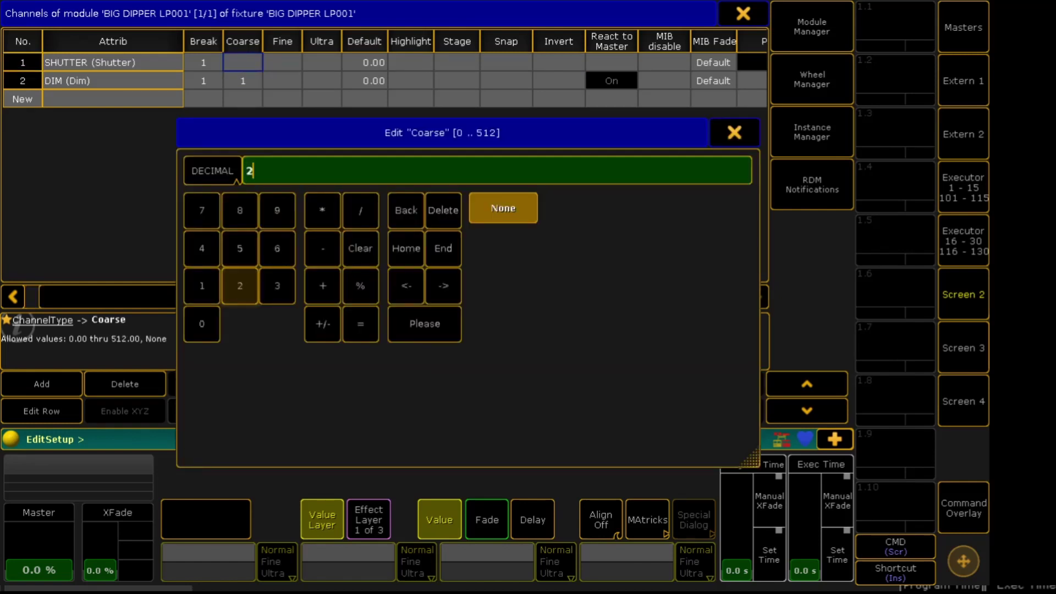
pyautogui.press('Return')
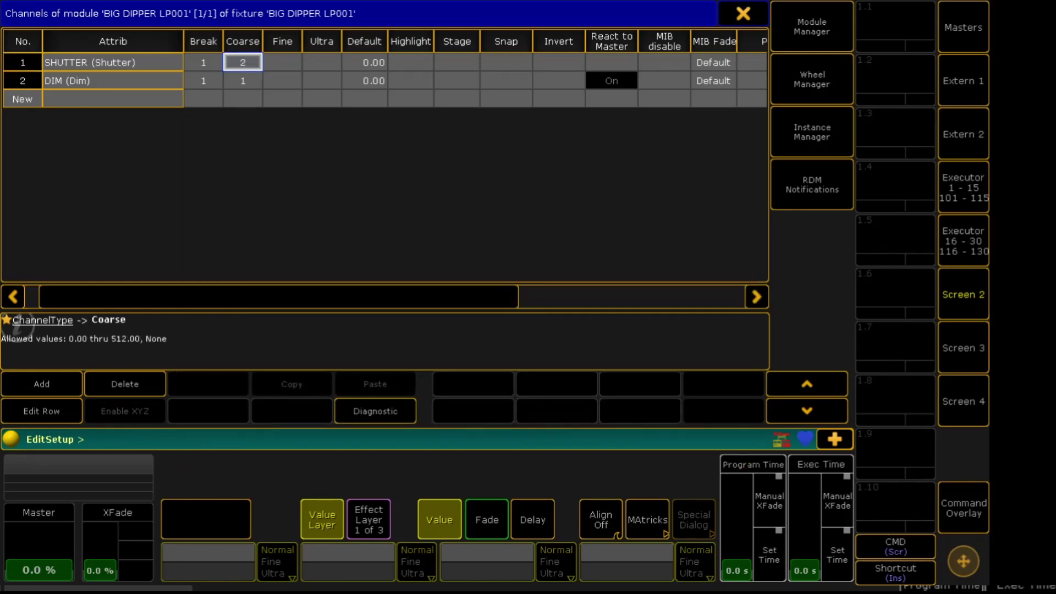
# Add a ColorMix channel to the fixture module and set its Coarse value to 3
pyautogui.rightClick(112, 99)
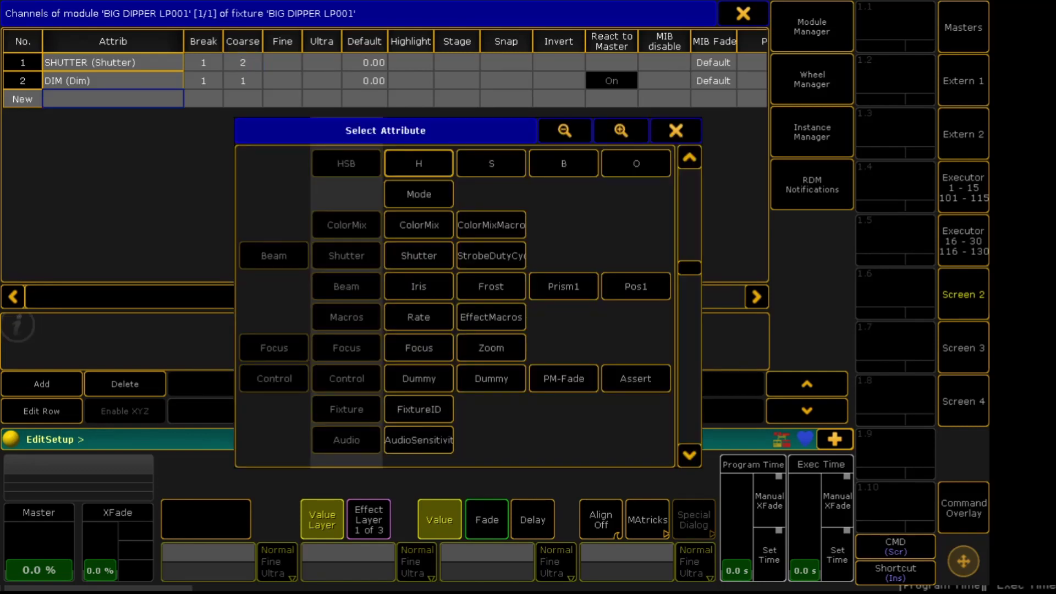
pyautogui.moveTo(689, 267)
pyautogui.mouseDown()
pyautogui.moveTo(690, 368)
pyautogui.moveTo(689, 268)
pyautogui.mouseUp()
pyautogui.click(419, 225)
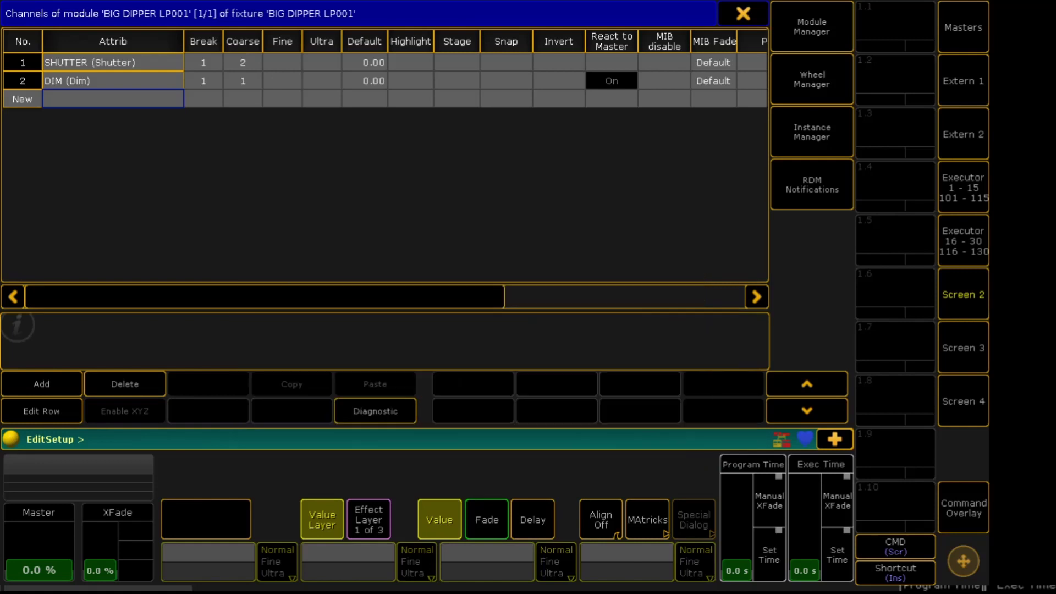
pyautogui.rightClick(242, 99)
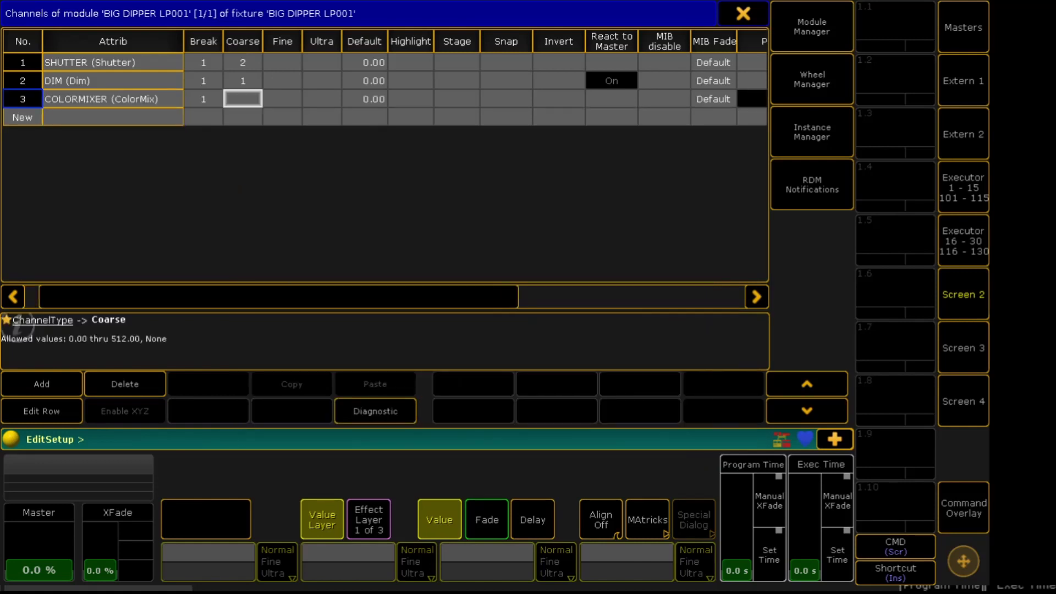
pyautogui.click(277, 285)
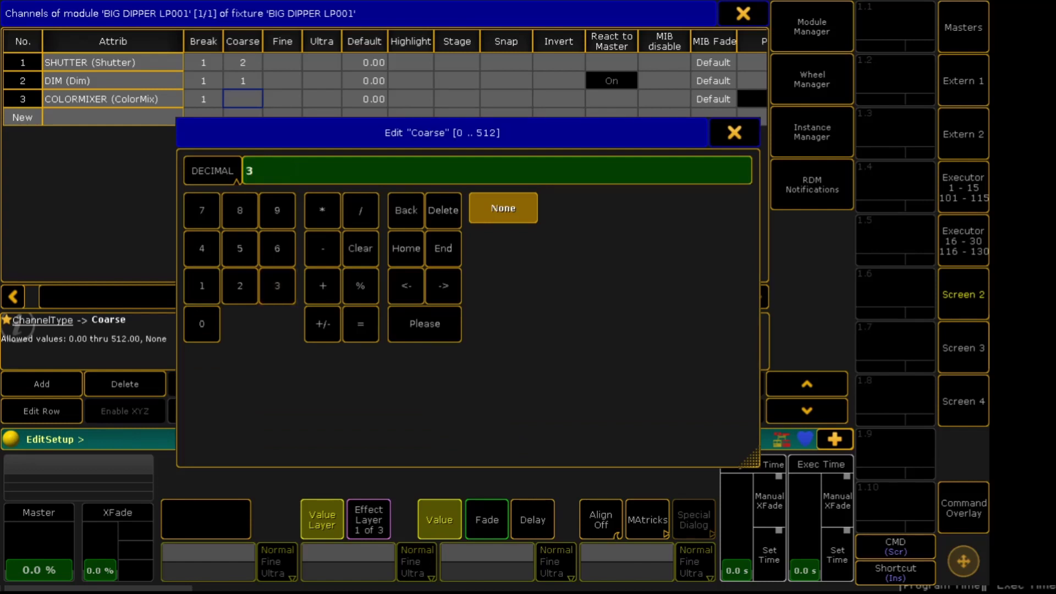
pyautogui.click(425, 324)
# Add a channel with the ColorMixMacro attribute to the module and set its Coarse value to 4
pyautogui.rightClick(112, 117)
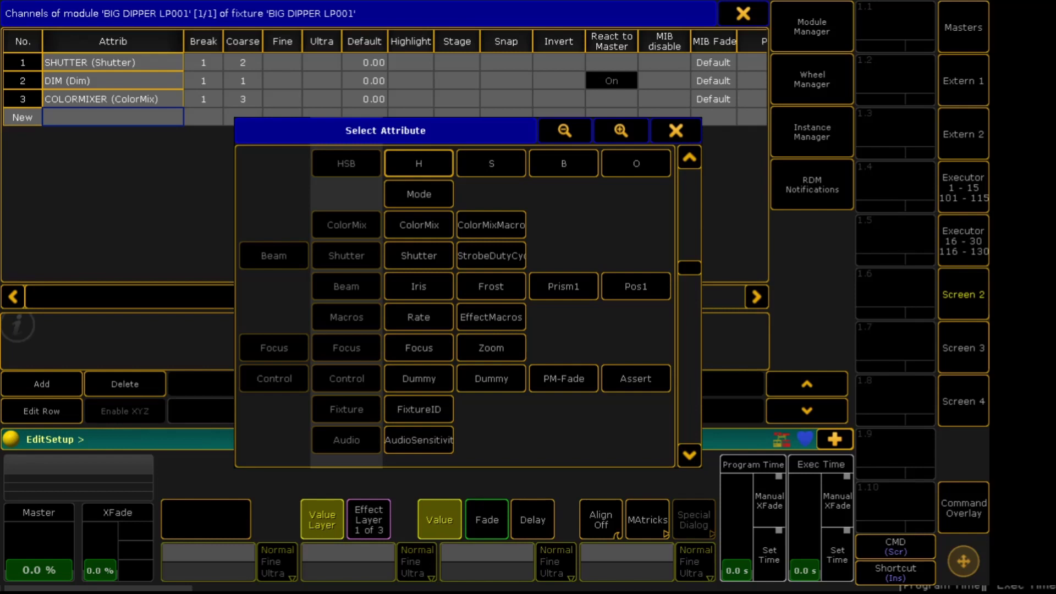
pyautogui.click(491, 225)
pyautogui.rightClick(243, 117)
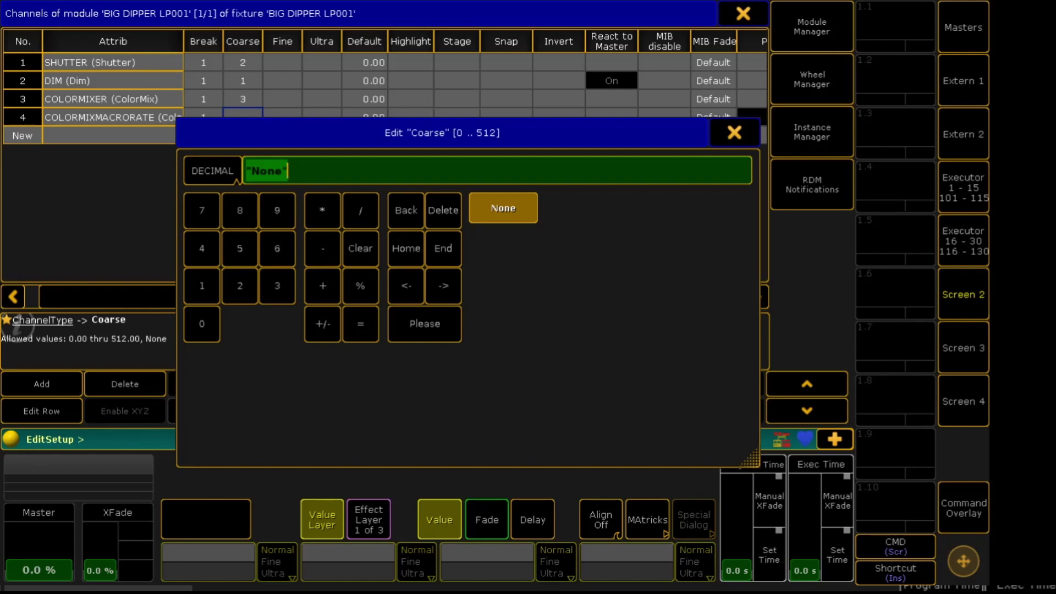
pyautogui.write('4')
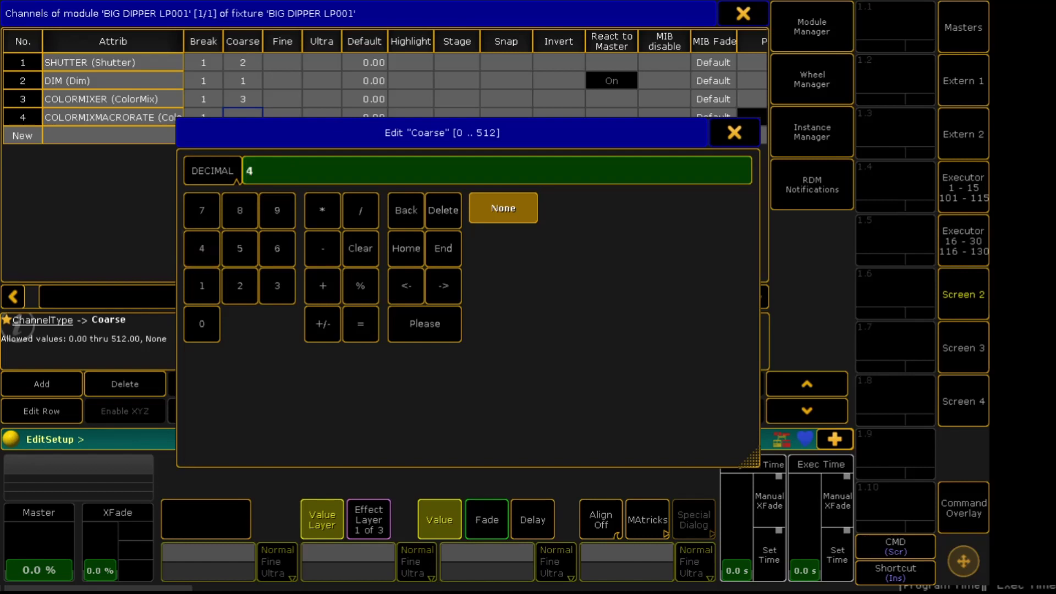
pyautogui.press('Return')
# Add a red channel with the R/C invert attribute from MixColor to the module and set its Coarse value to 5
pyautogui.click(113, 135)
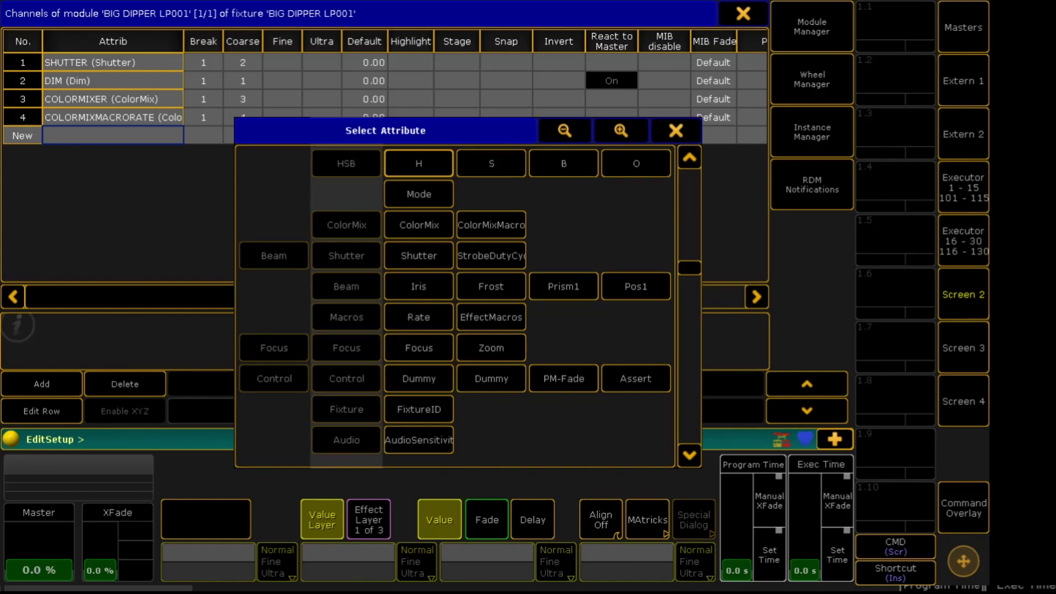
pyautogui.scroll(5, 472, 293)
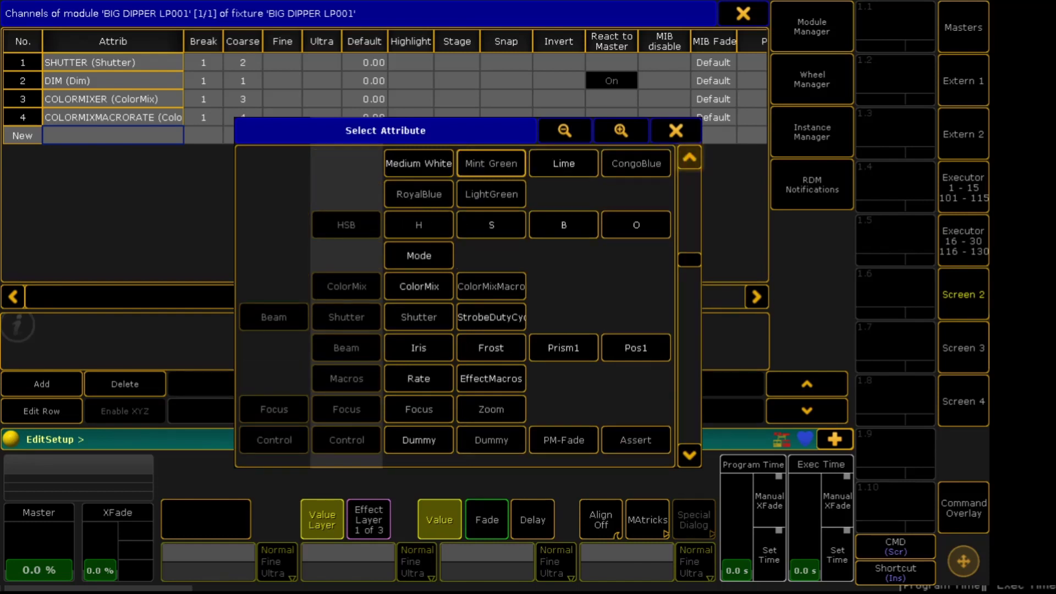
pyautogui.scroll(1, 472, 293)
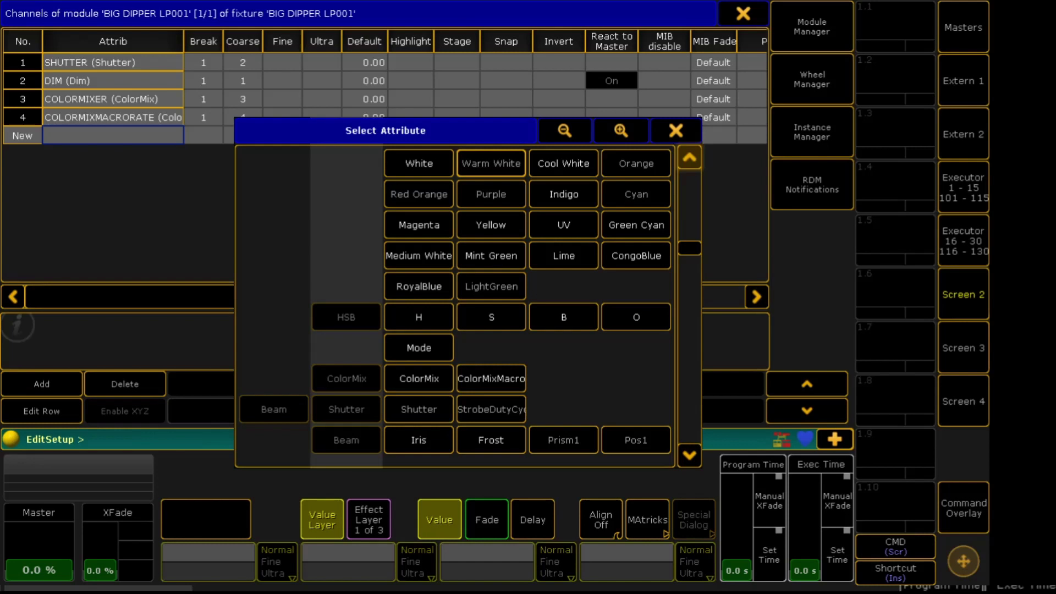
pyautogui.scroll(2, 472, 293)
pyautogui.scroll(1, 472, 292)
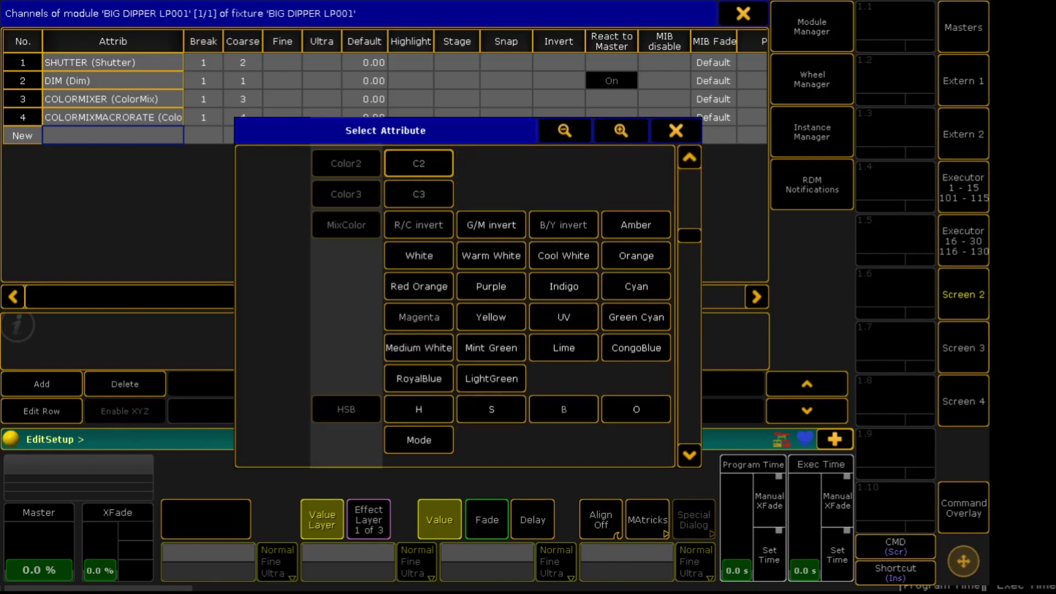
pyautogui.click(418, 225)
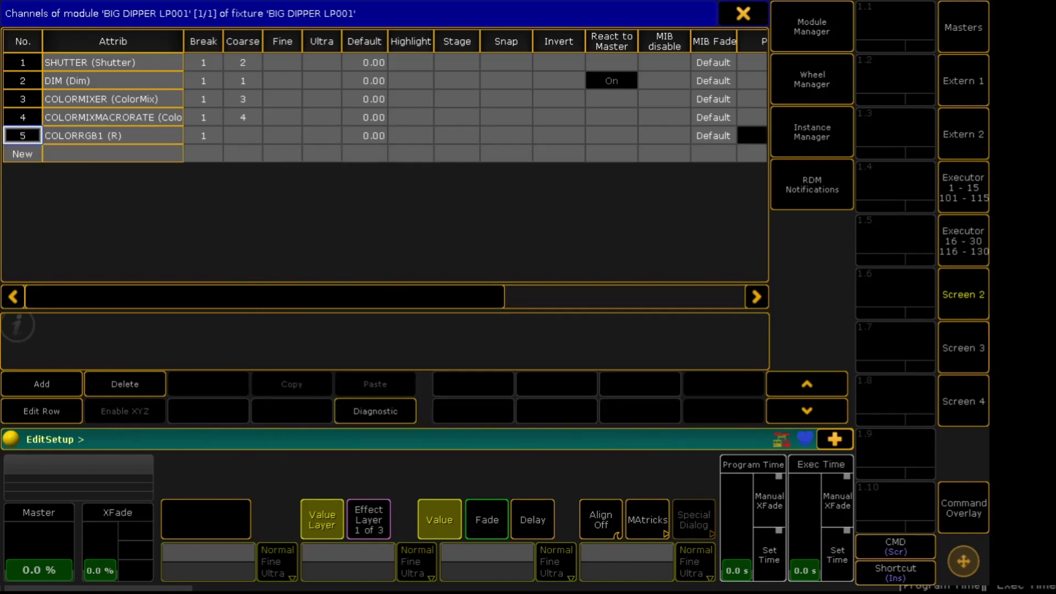
pyautogui.rightClick(242, 135)
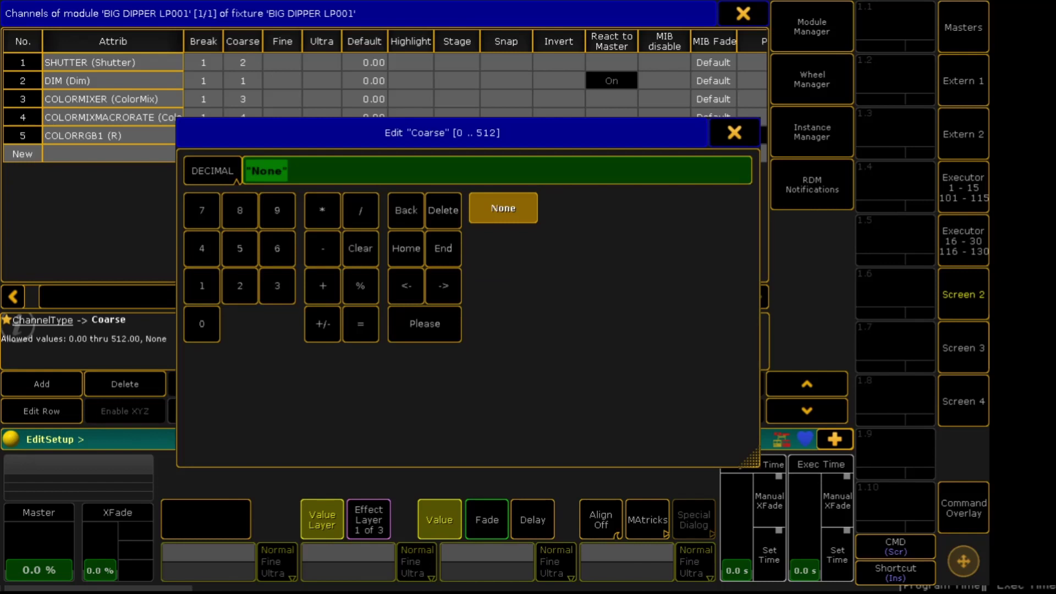
pyautogui.click(240, 248)
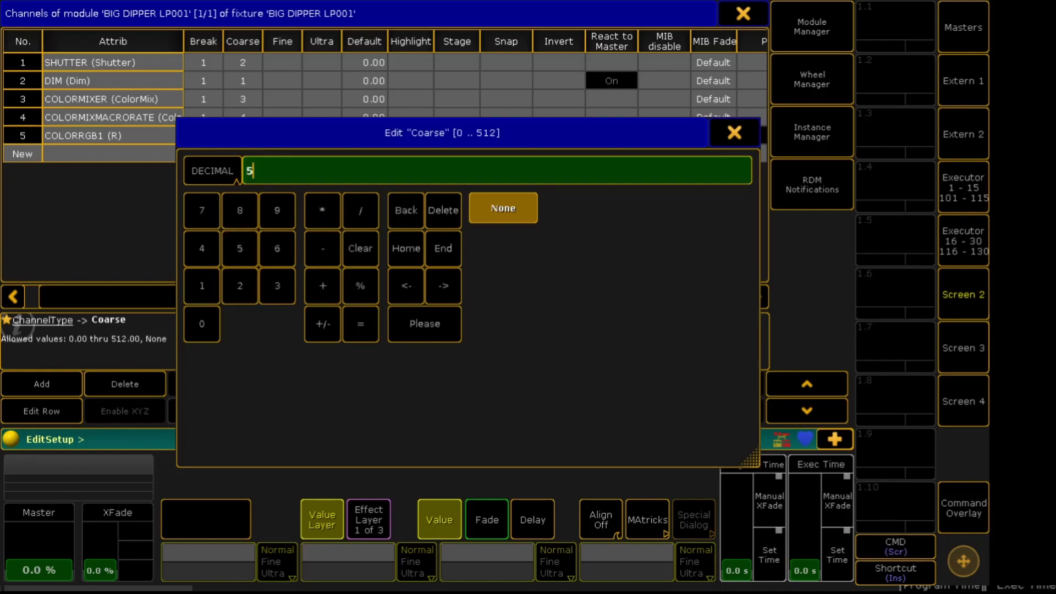
pyautogui.press('Return')
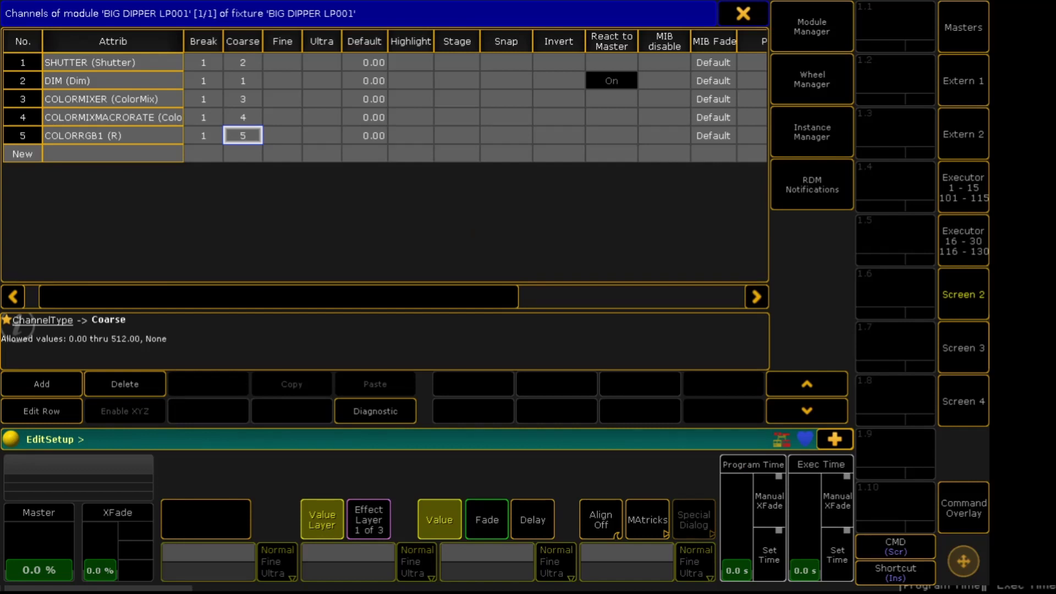
# Add a green channel with the G/M invert attribute to the module and set its Coarse value to 6
pyautogui.rightClick(112, 153)
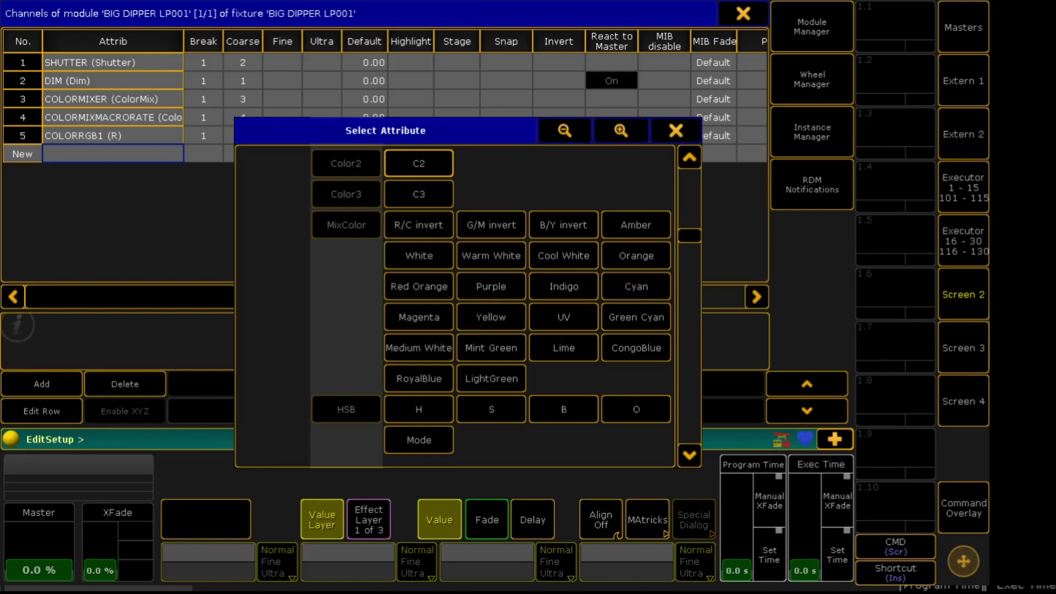
pyautogui.scroll(6, 457, 302)
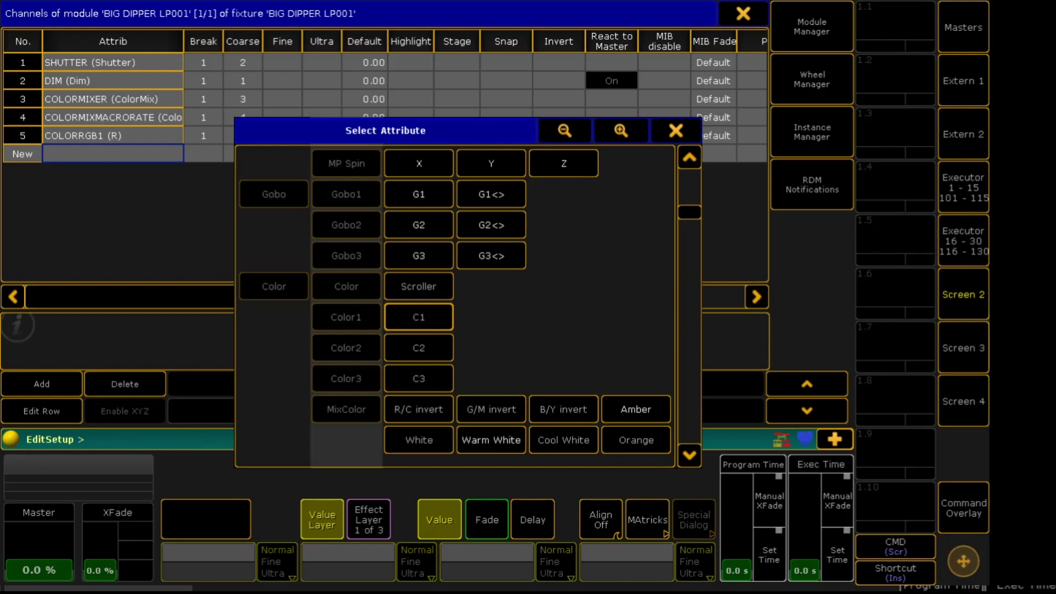
pyautogui.click(491, 410)
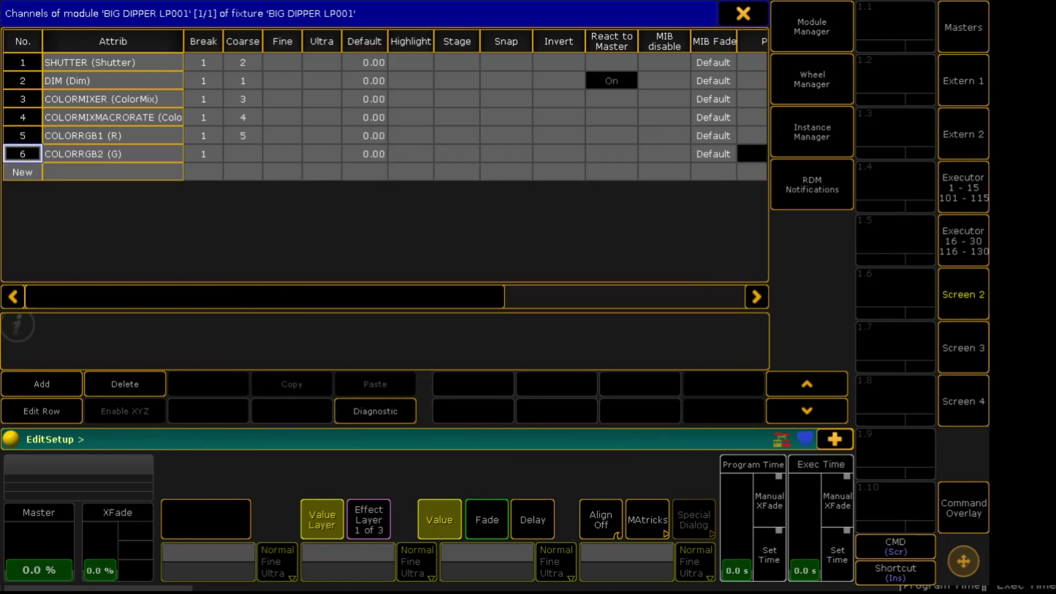
pyautogui.rightClick(242, 153)
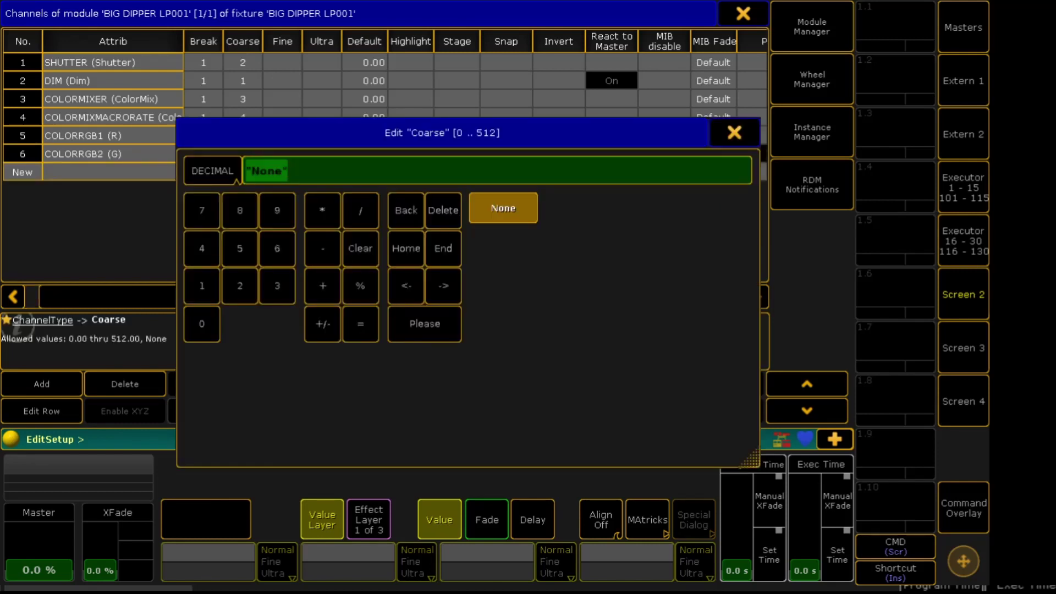
pyautogui.click(278, 248)
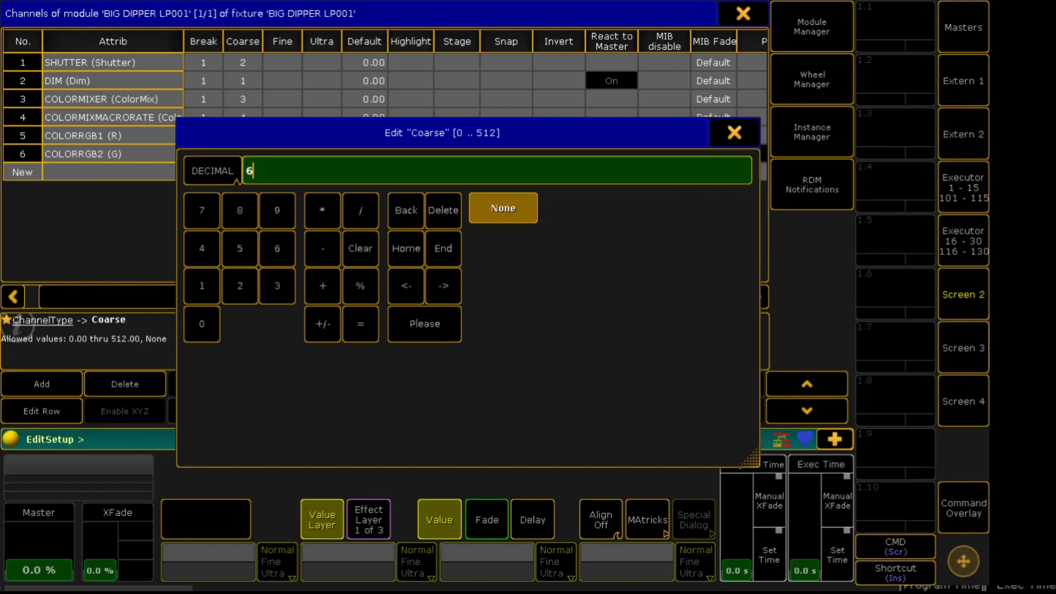
pyautogui.press('Return')
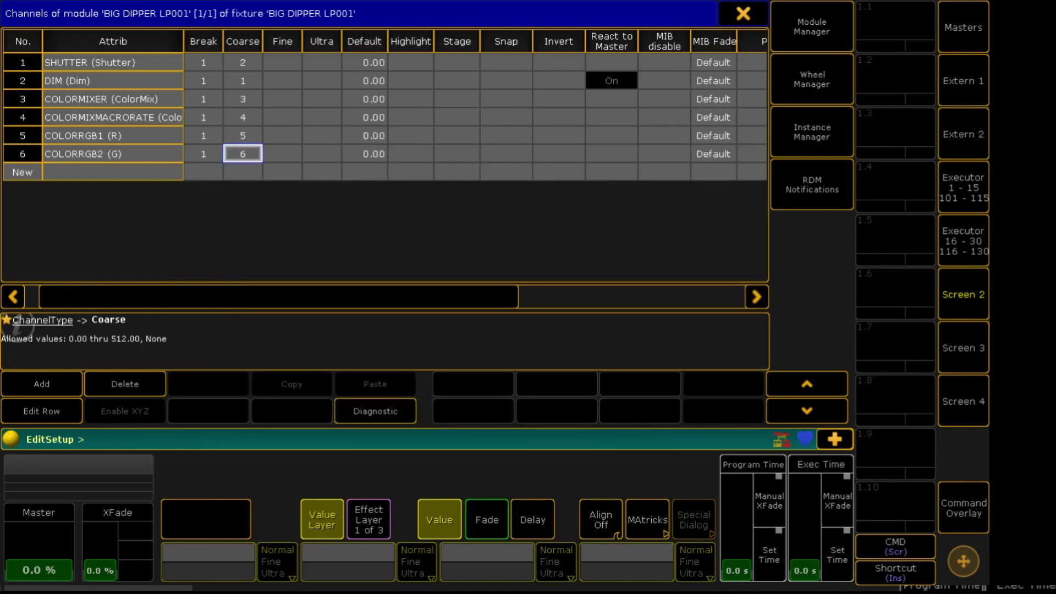
# Add a blue channel with the B/Y invert attribute to the module and set its Coarse value to 7
pyautogui.rightClick(112, 172)
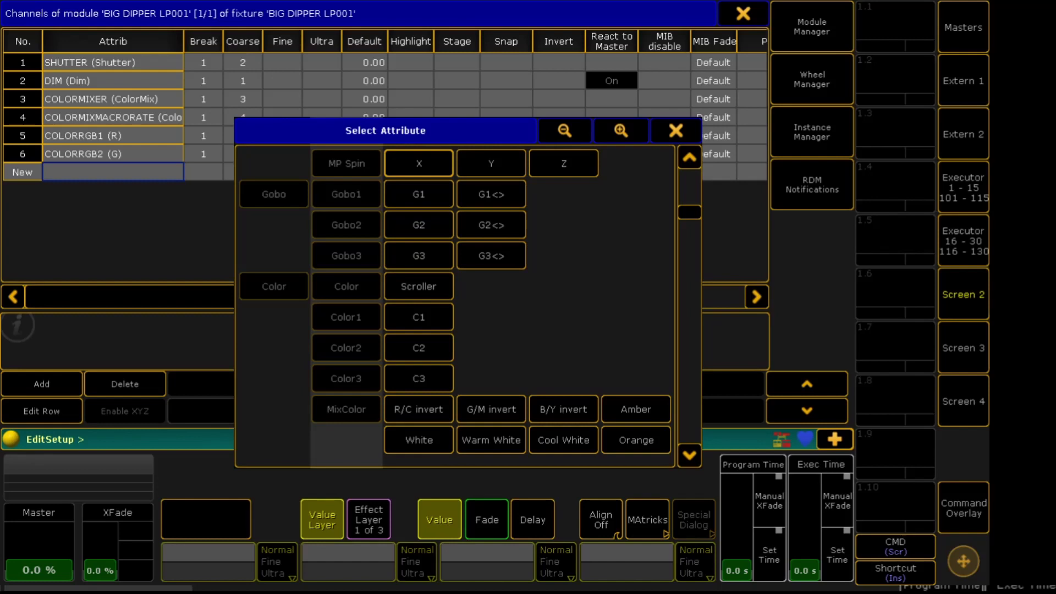
pyautogui.click(562, 409)
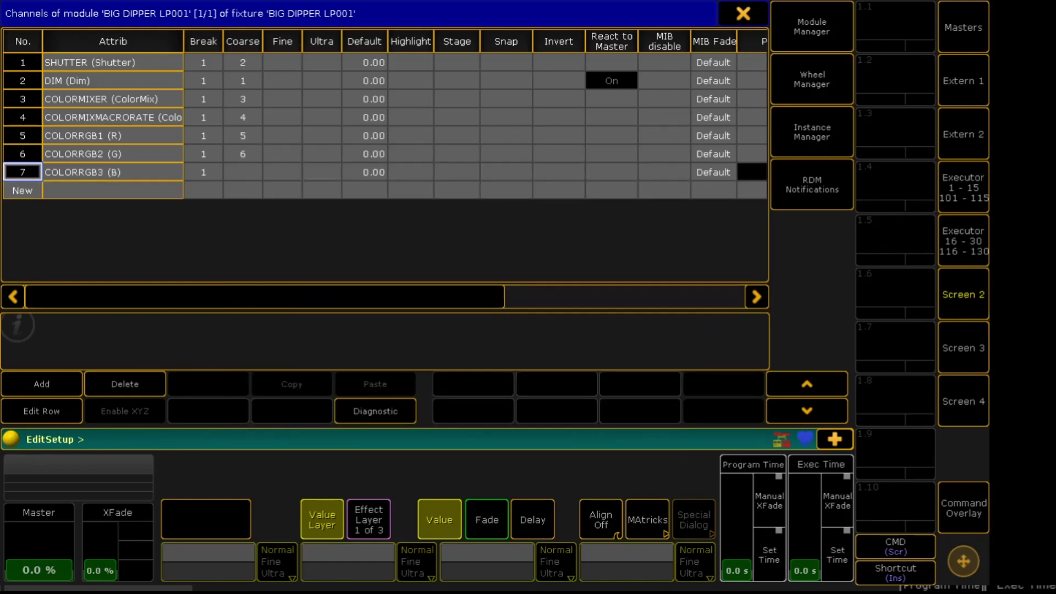
pyautogui.rightClick(243, 171)
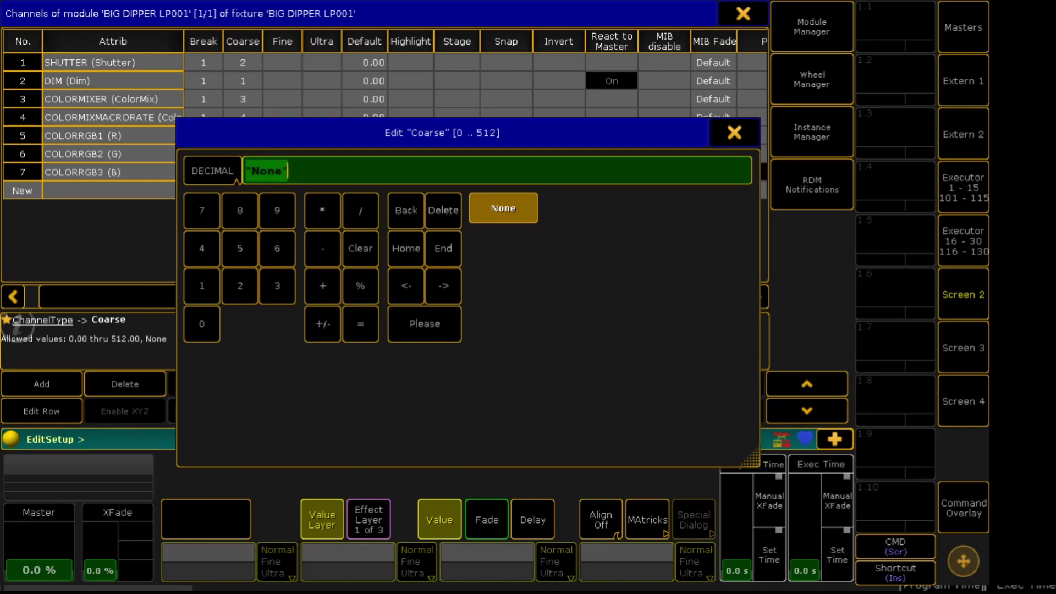
pyautogui.click(202, 210)
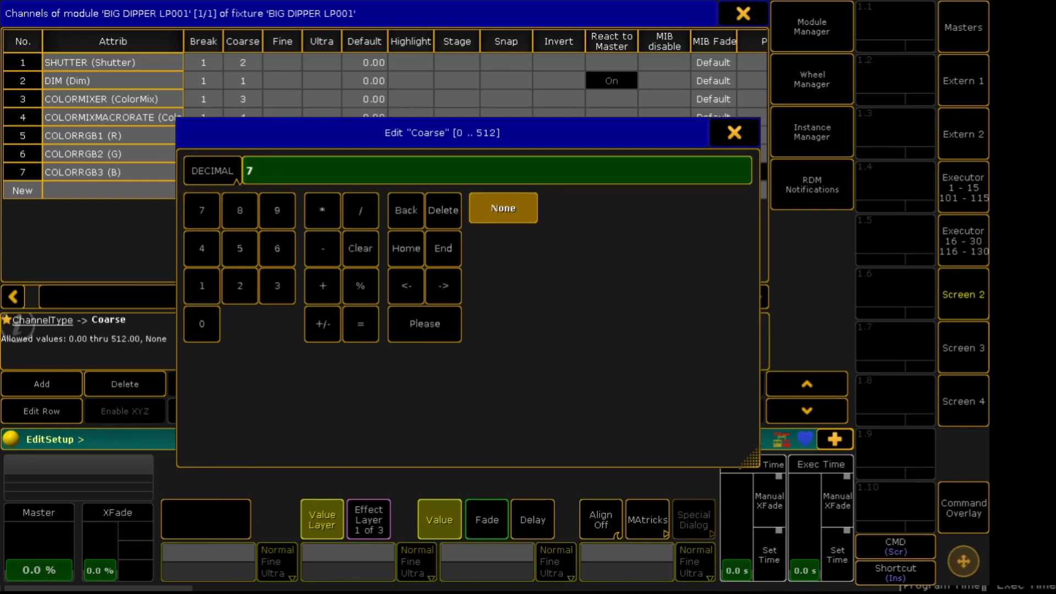
pyautogui.press('Return')
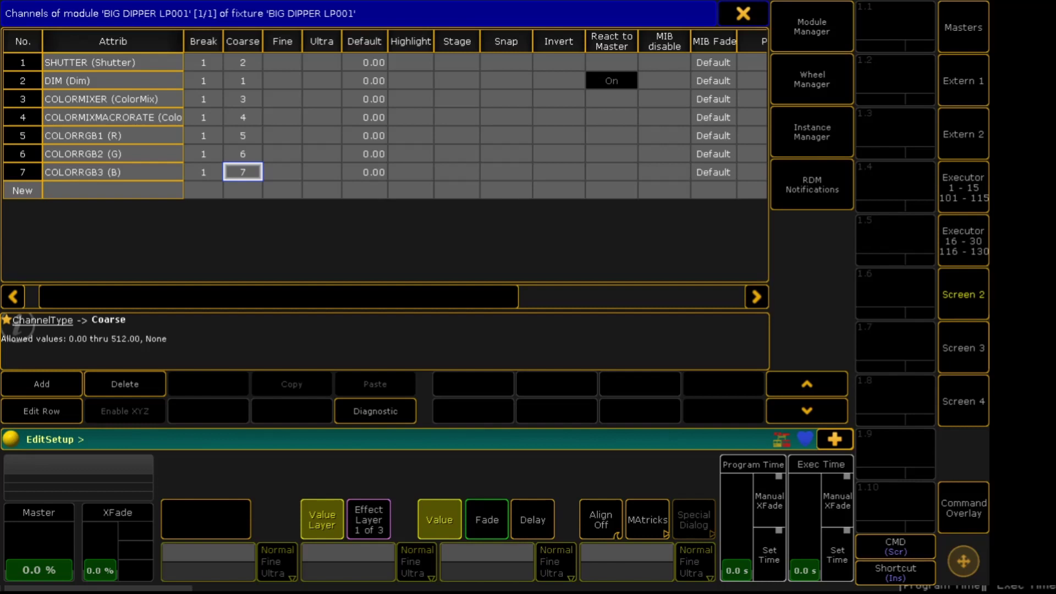
# Add a channel with the White attribute, set its Coarse value to 8, and close the module's channel table
pyautogui.rightClick(113, 191)
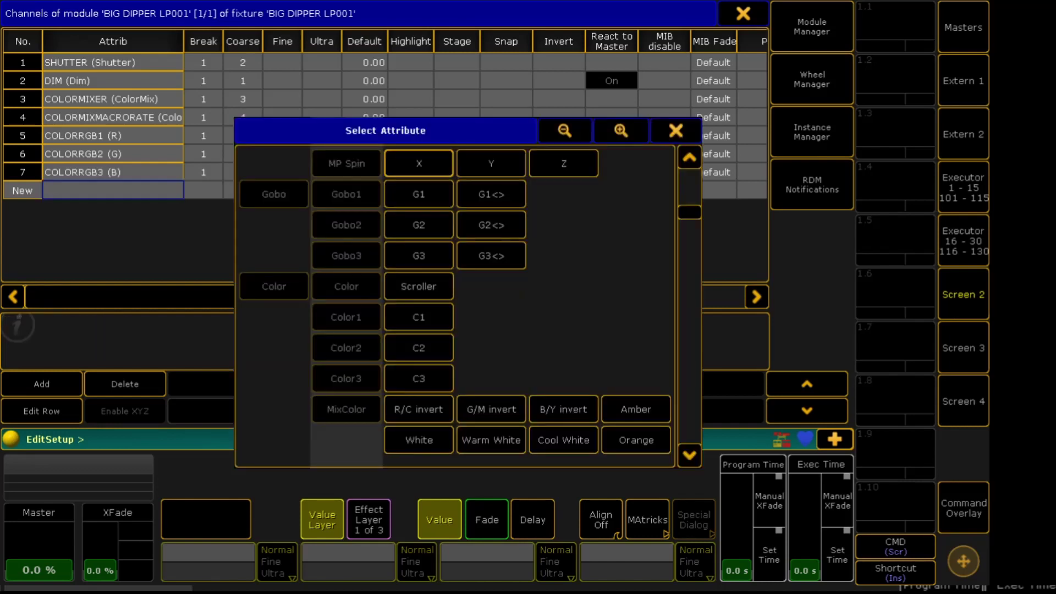
pyautogui.click(419, 440)
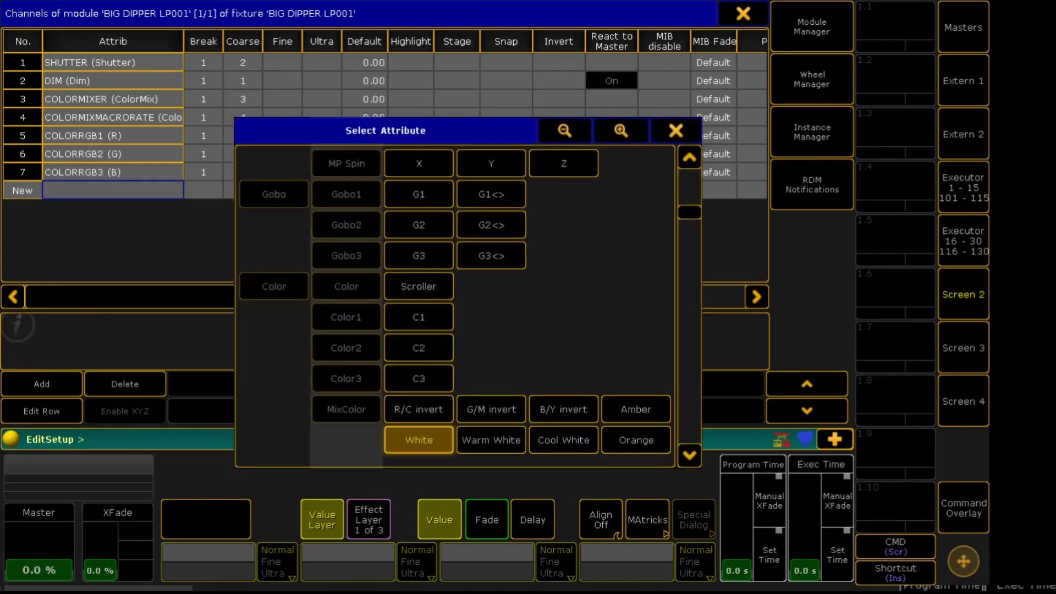
pyautogui.rightClick(243, 191)
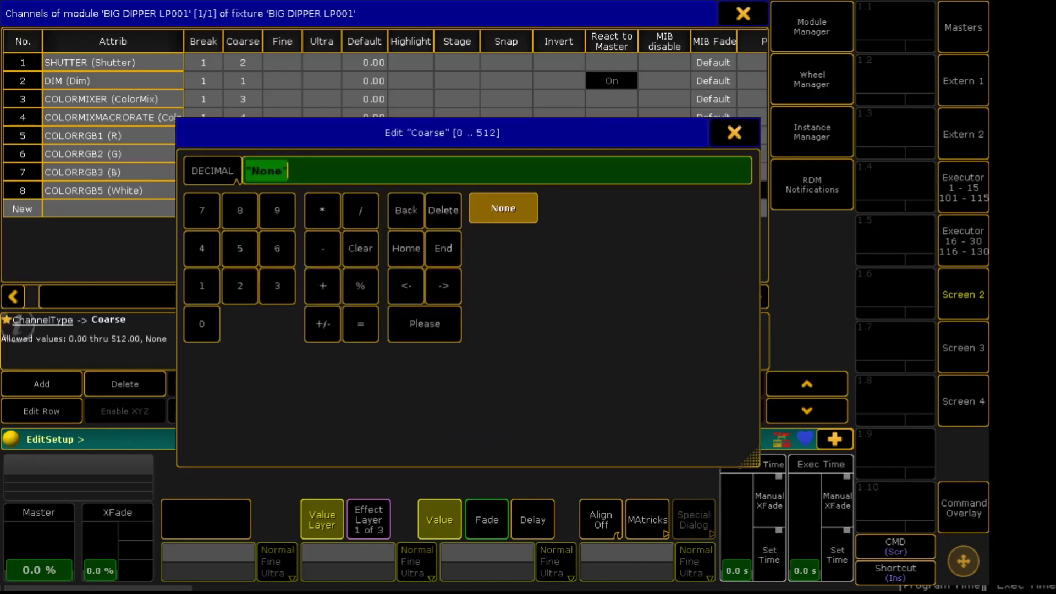
pyautogui.write('8')
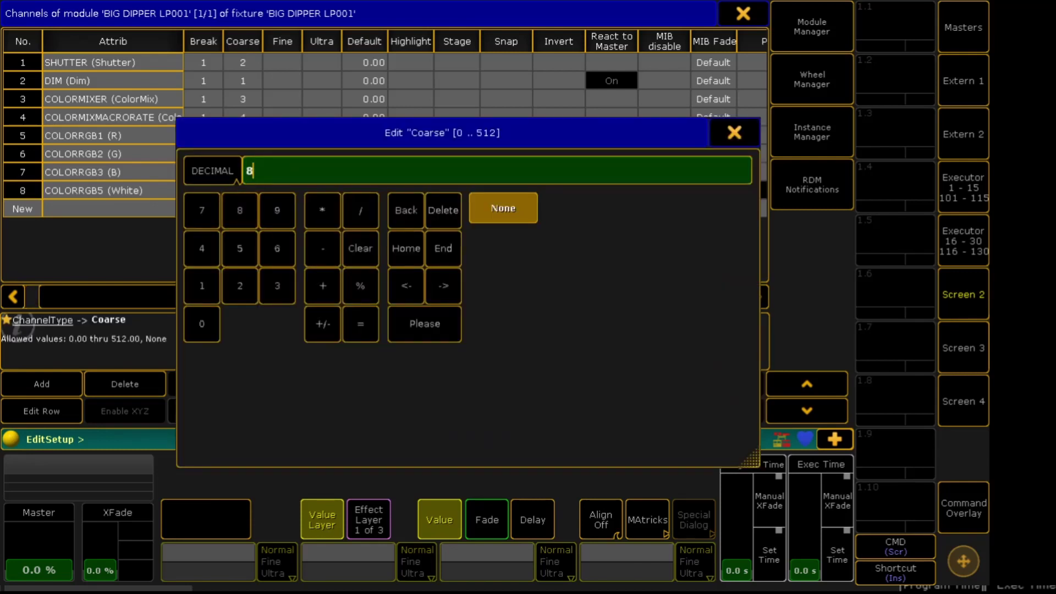
pyautogui.press('Return')
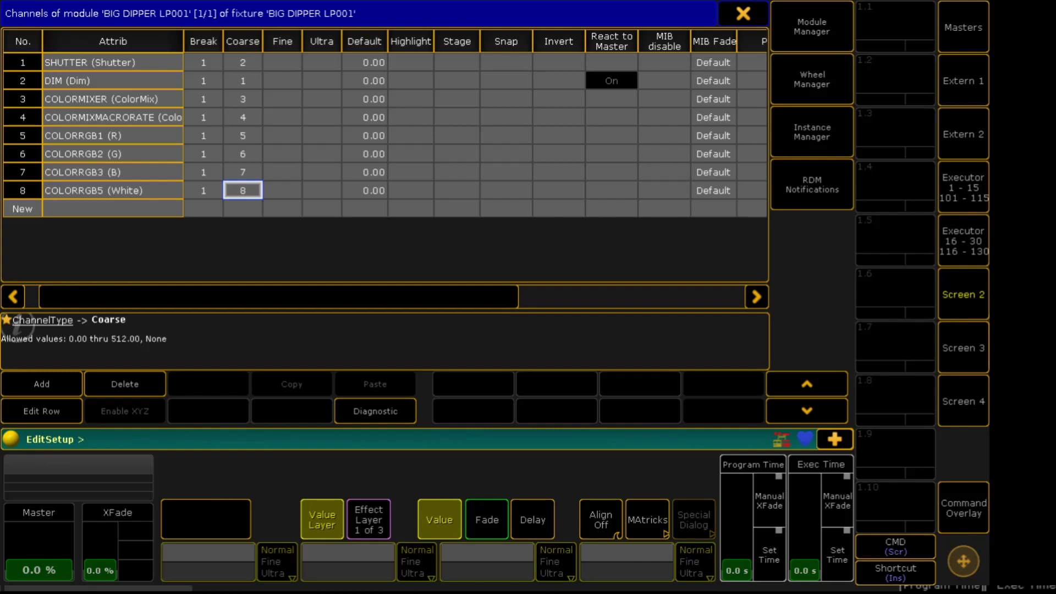
pyautogui.click(742, 13)
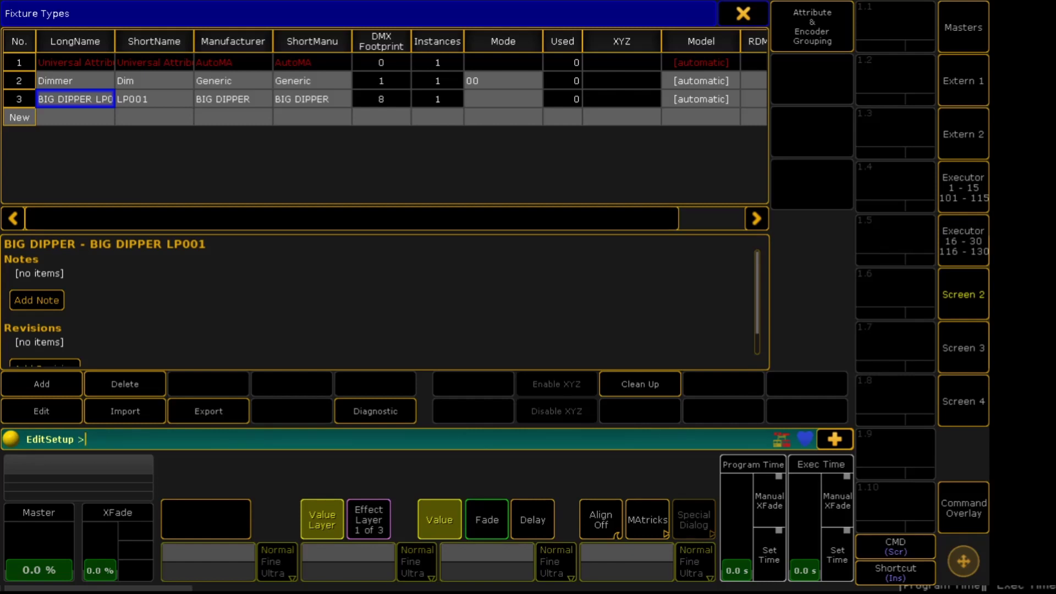
# Reopen the BIG DIPPER LP001 fixture type for editing and set the Dim channel's Highlight value to 100
pyautogui.click(75, 99)
pyautogui.click(41, 410)
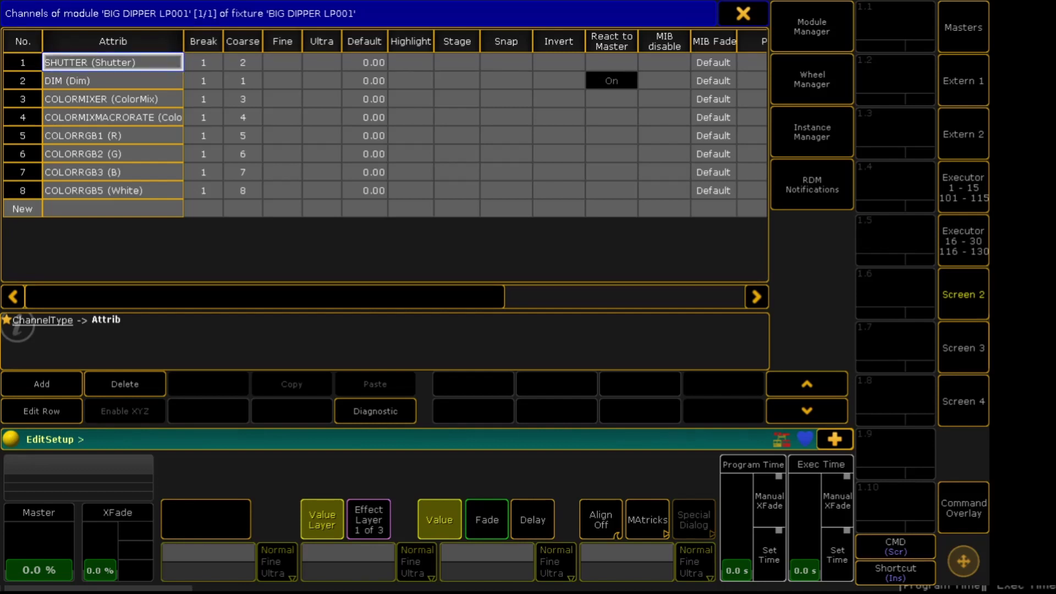
pyautogui.click(410, 81)
pyautogui.rightClick(411, 80)
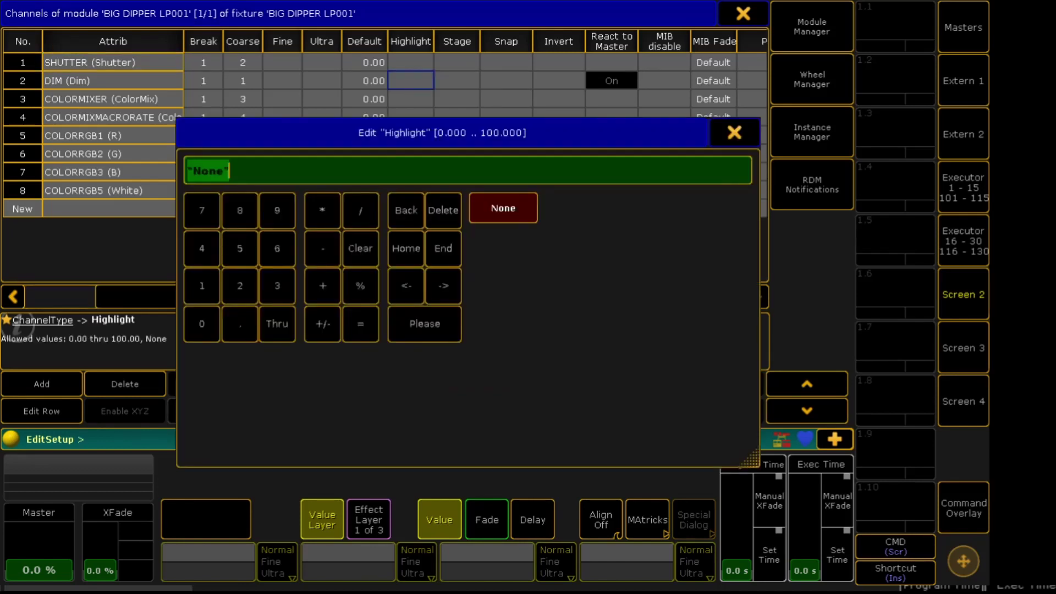
pyautogui.click(202, 286)
pyautogui.write('00')
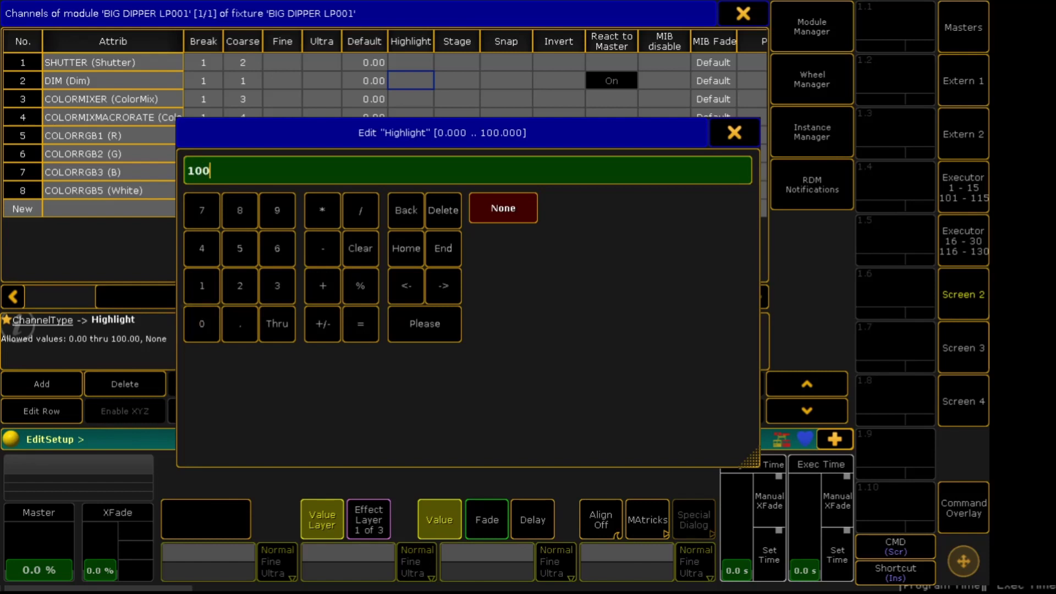
pyautogui.press('Return')
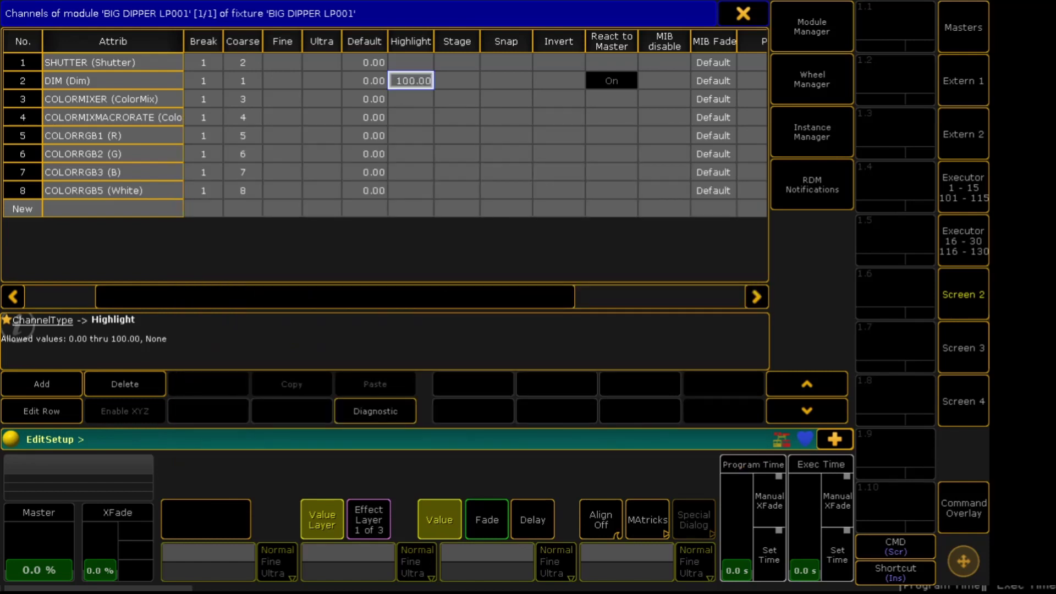
# Set the Highlight value of the red and green color channels, COLORRGB1 and COLORRGB2, to 100
pyautogui.press('Return')
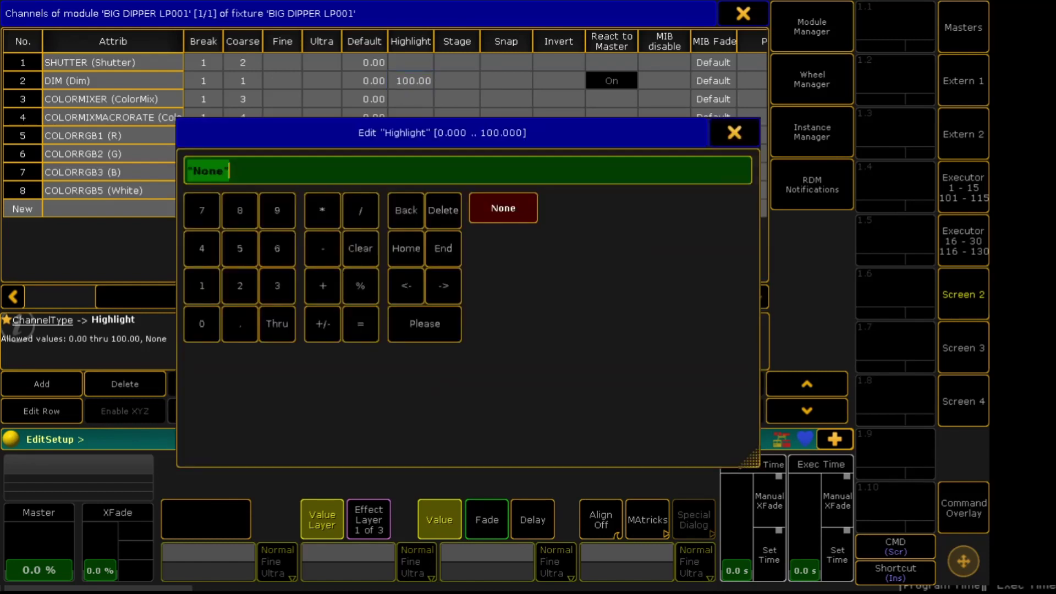
pyautogui.write('100')
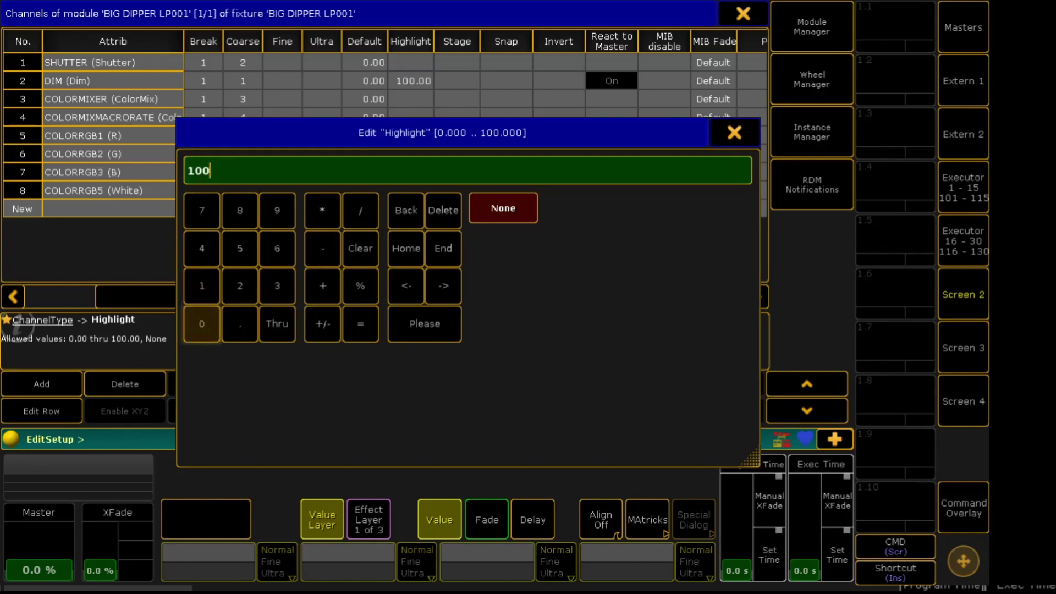
pyautogui.press('Return')
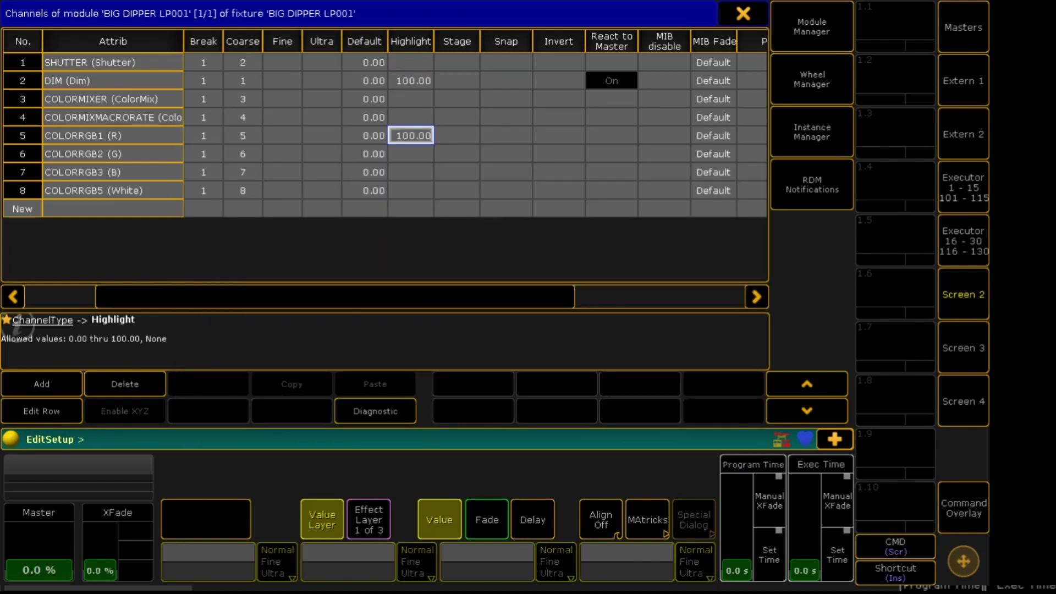
pyautogui.press('Return')
pyautogui.write('1')
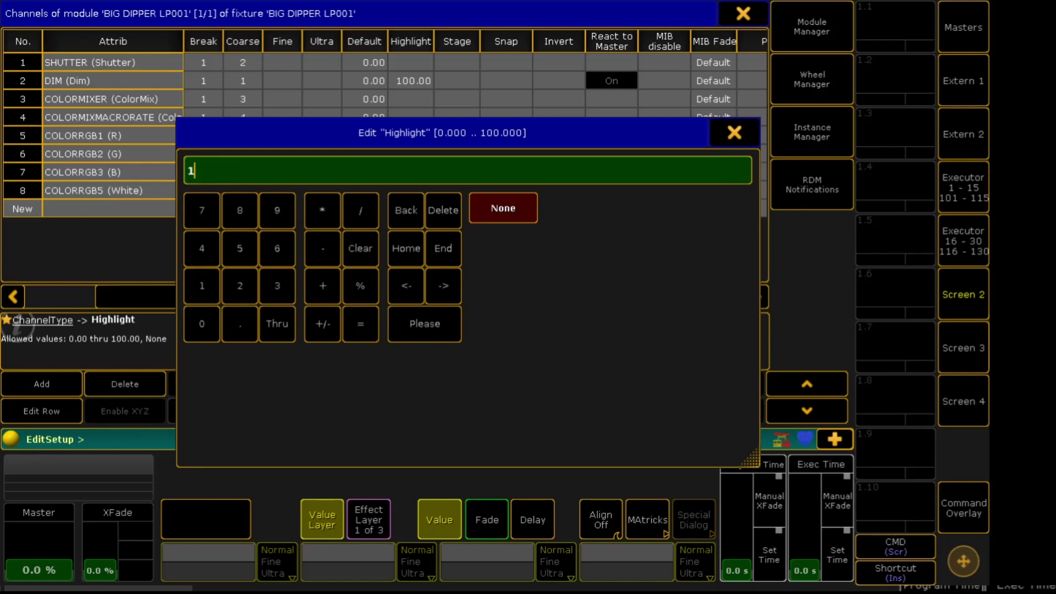
pyautogui.write('00')
pyautogui.press('Return')
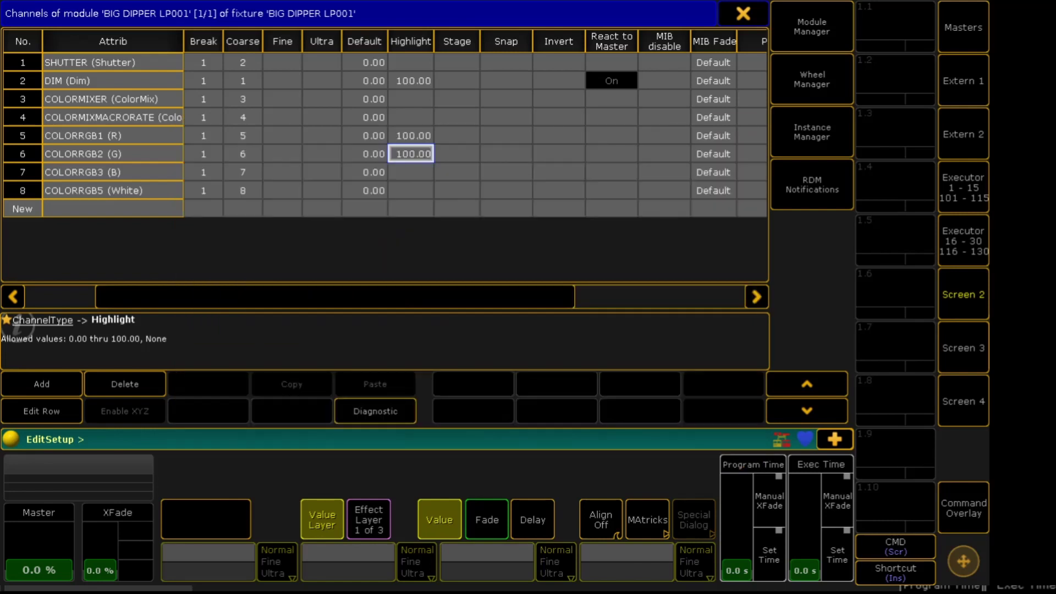
# Set the Highlight value of the blue and white channels, COLORRGB3 and COLORRGB5, to 100, and return to the layer setup
pyautogui.press('Return')
pyautogui.write('1')
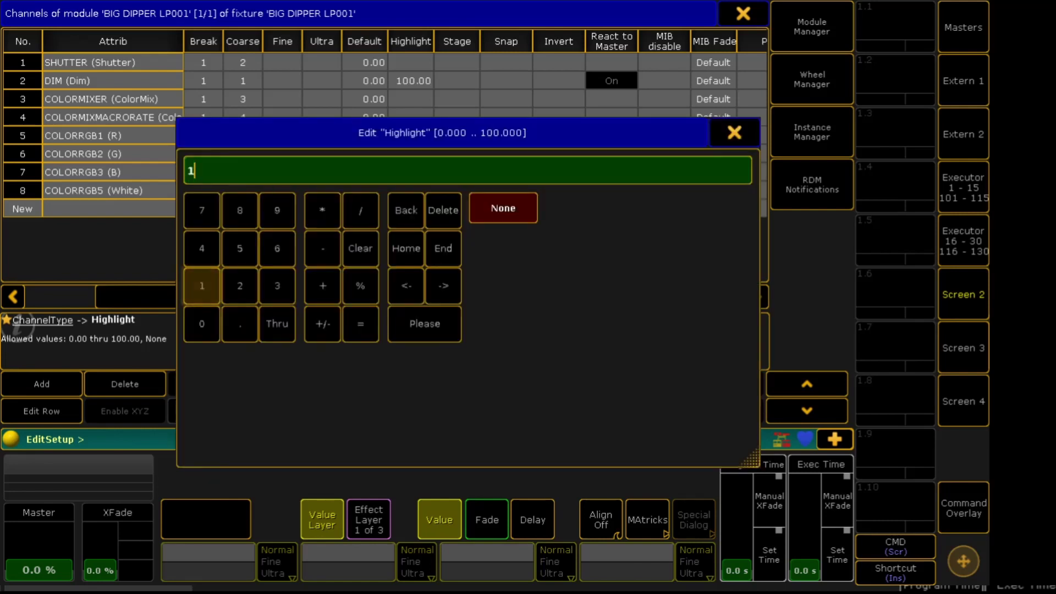
pyautogui.write('00')
pyautogui.press('Return')
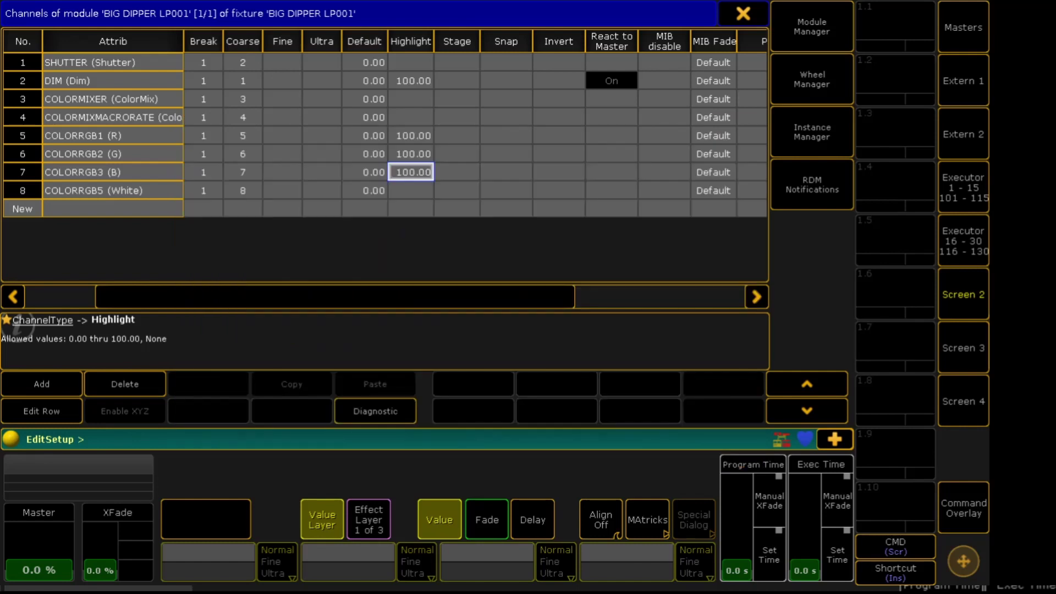
pyautogui.press('Return')
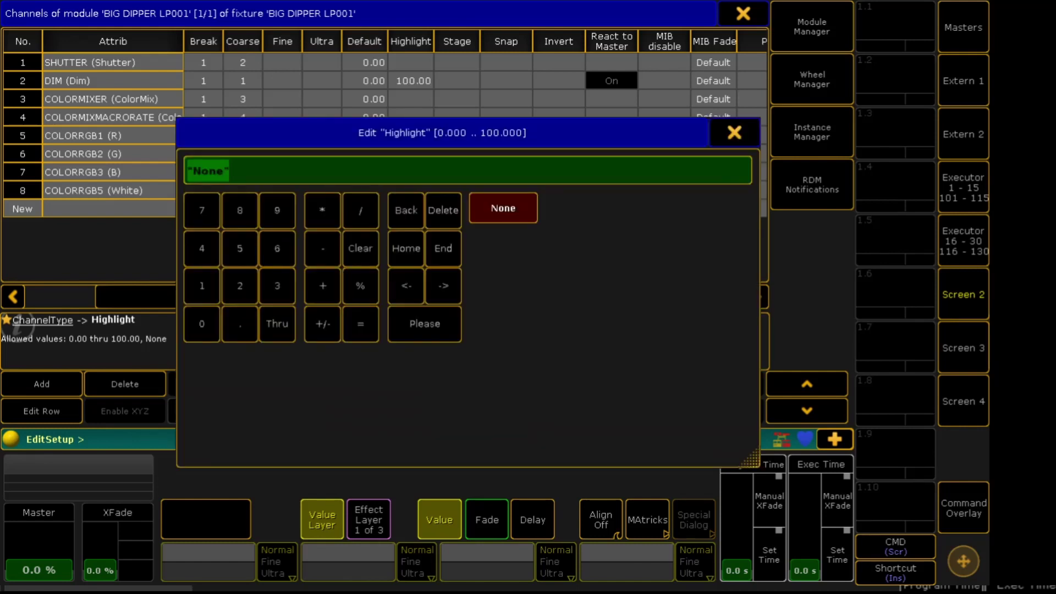
pyautogui.write('100')
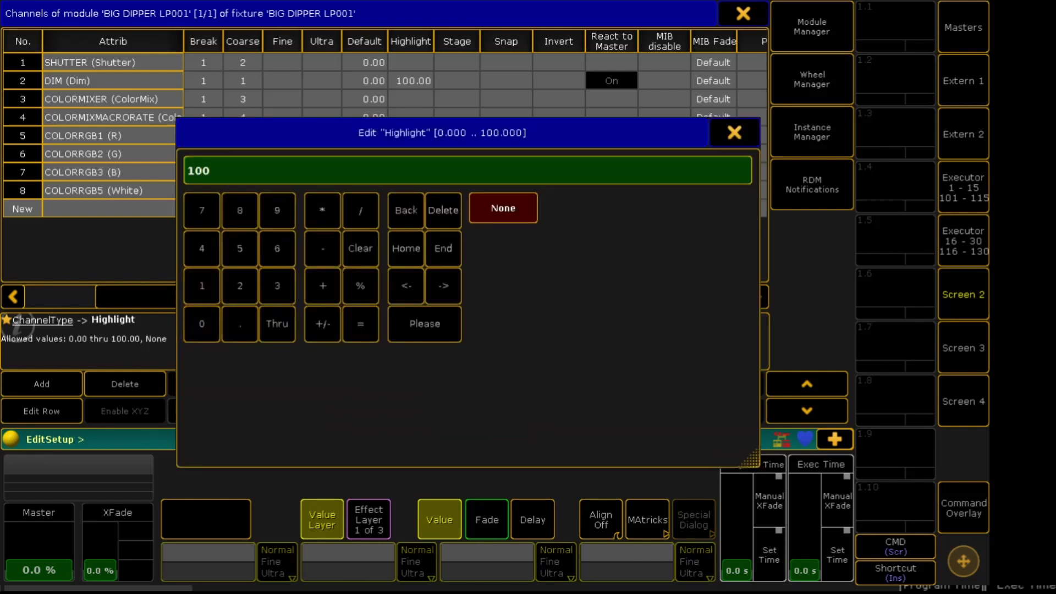
pyautogui.press('Return')
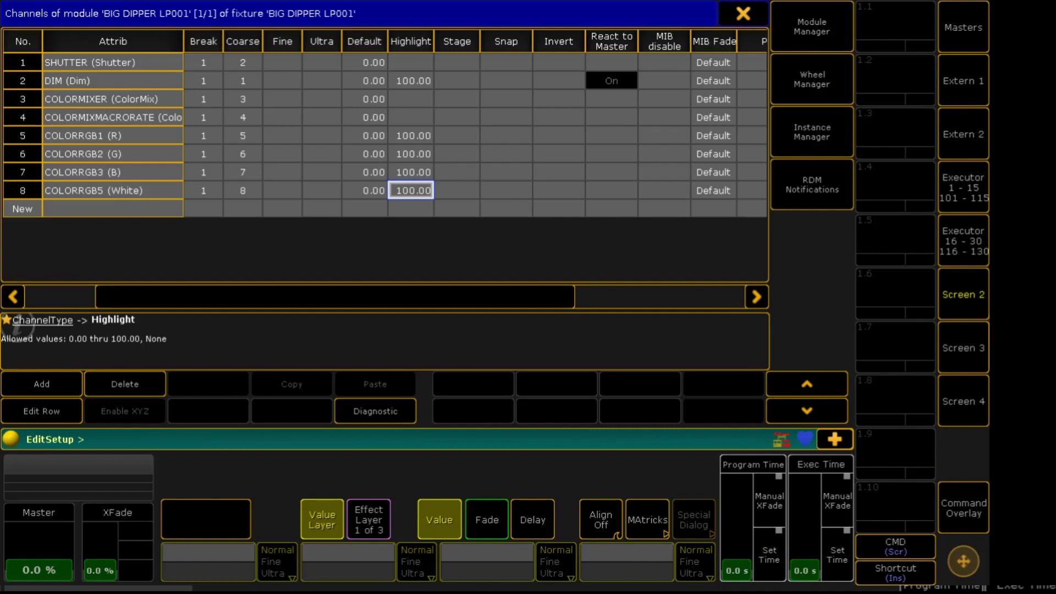
pyautogui.click(743, 13)
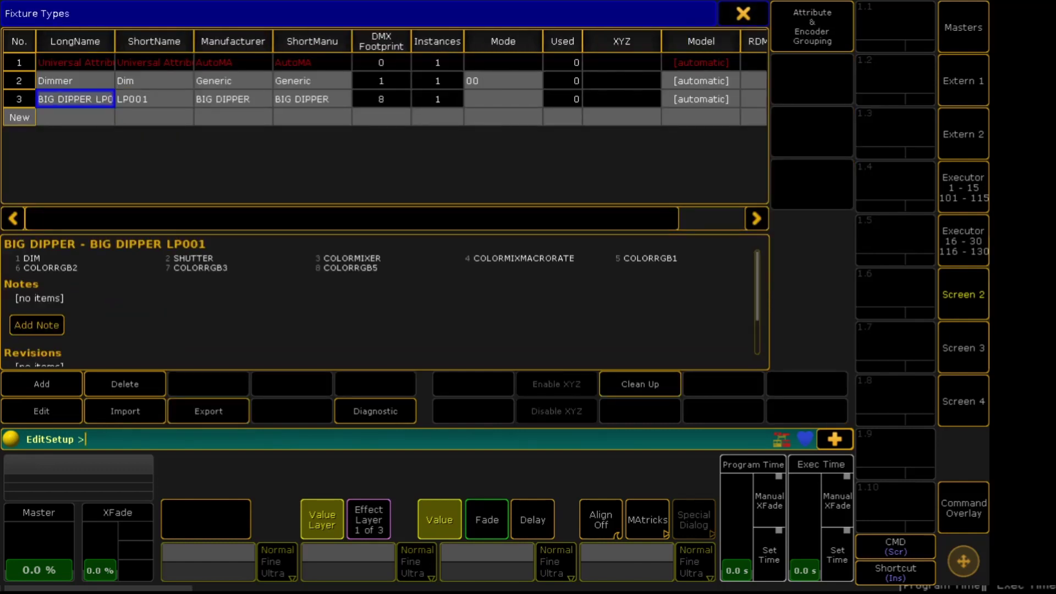
pyautogui.press('Escape')
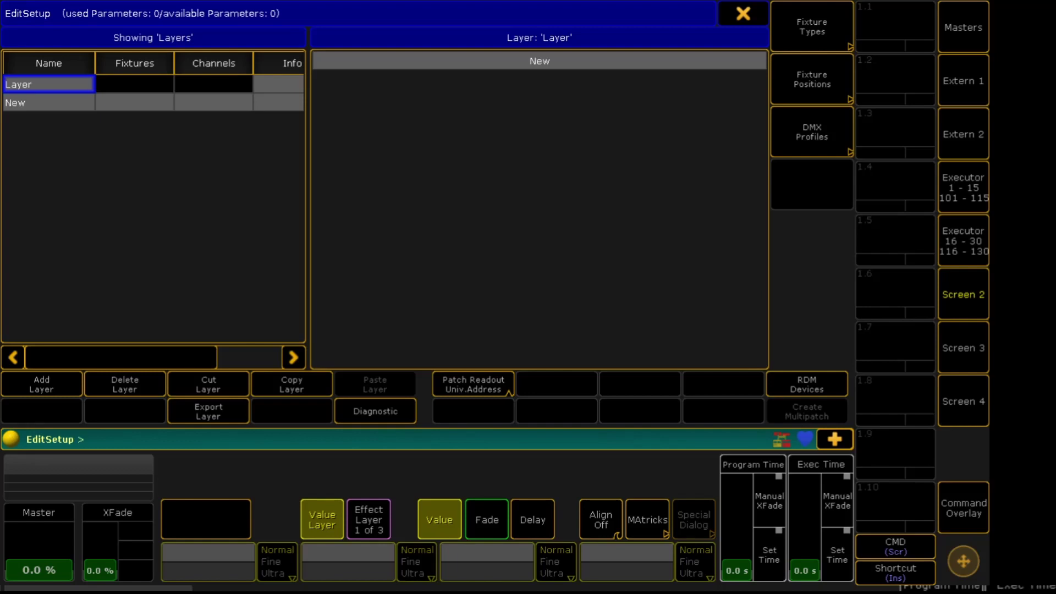
# Rename the existing layer to LP001
pyautogui.press('Return')
pyautogui.write('PA')
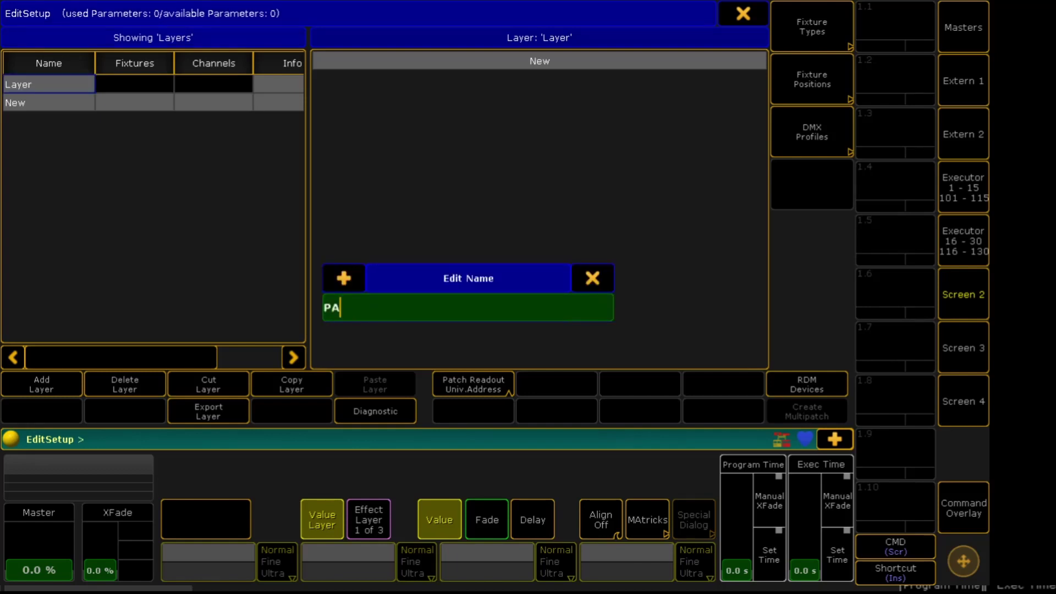
pyautogui.write('R')
pyautogui.press('BackSpace')
pyautogui.press('BackSpace')
pyautogui.press('BackSpace')
pyautogui.write('BI')
pyautogui.press('BackSpace')
pyautogui.press('BackSpace')
pyautogui.write('LP001')
pyautogui.press('Return')
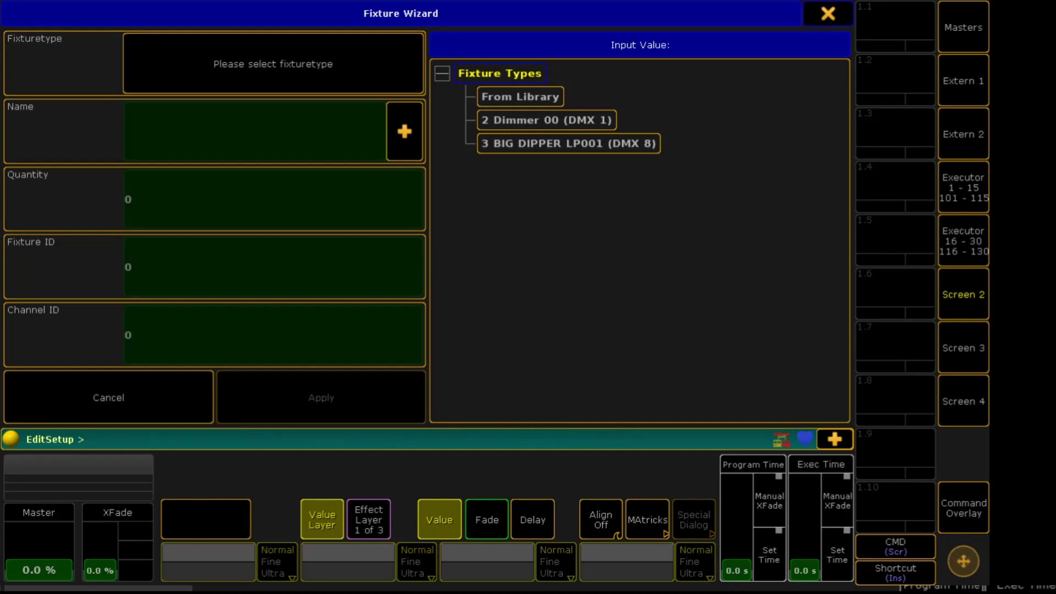
# Add 10 fixtures of type BIG DIPPER LP001 to the layer, starting at fixture ID 1 and patch address 1.001
pyautogui.click(569, 143)
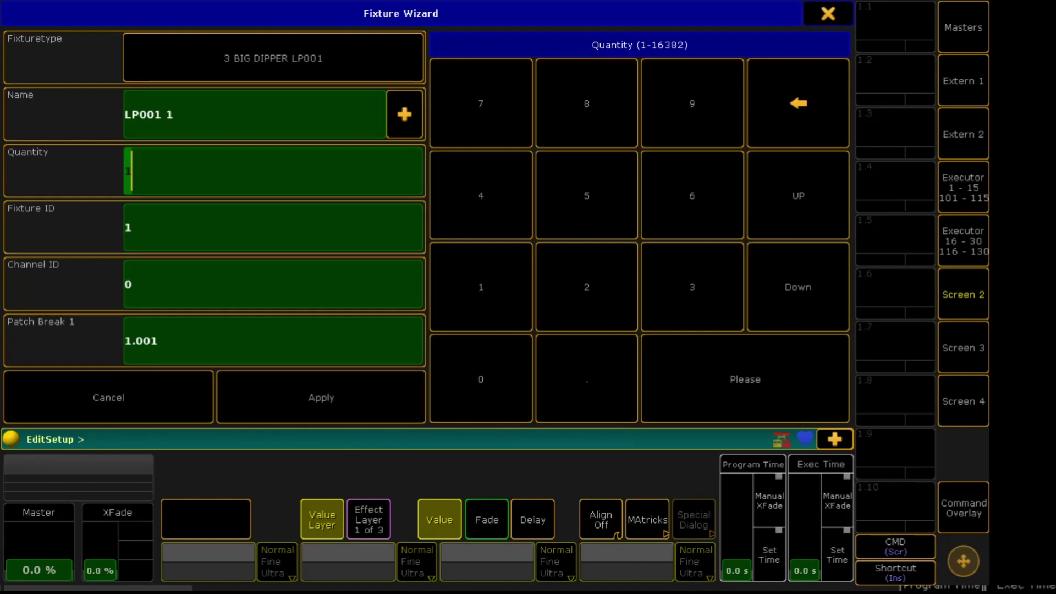
pyautogui.write('10')
pyautogui.press('Return')
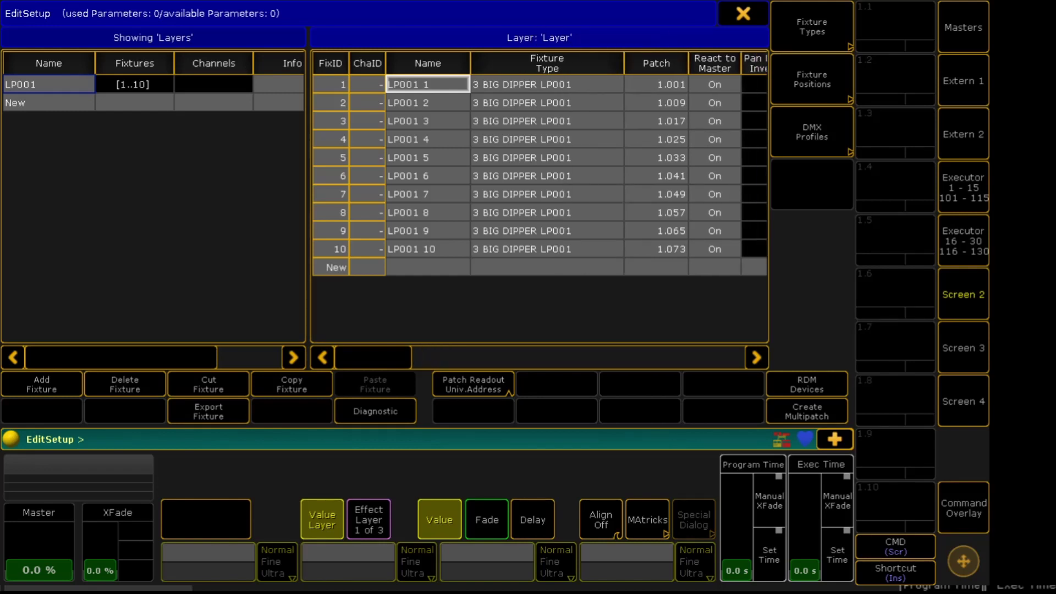
# Leave the patch and fixture schedule with its changes saved, and exit the setup
pyautogui.click(743, 14)
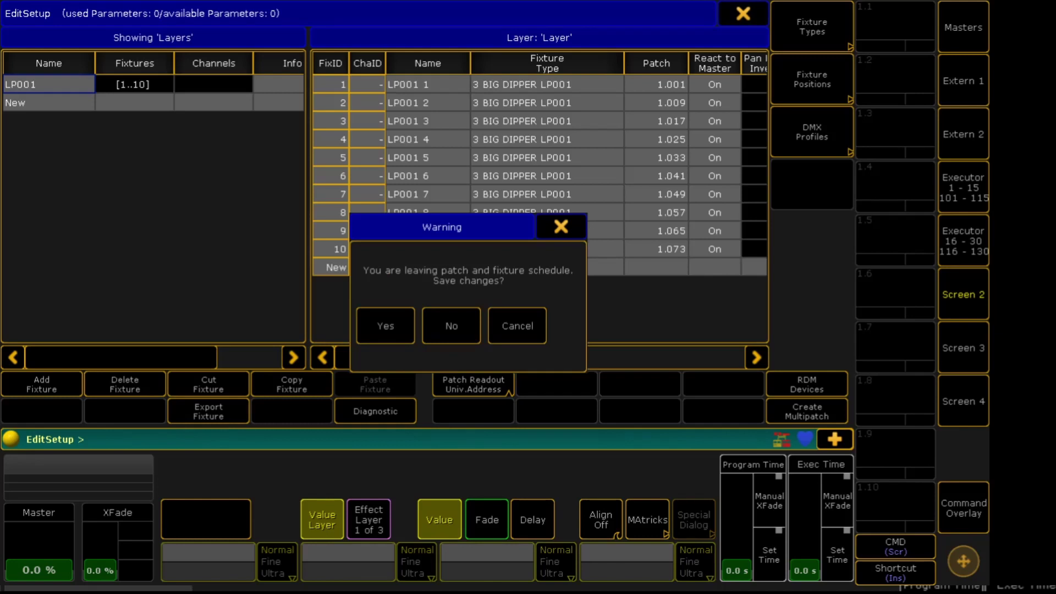
pyautogui.click(385, 325)
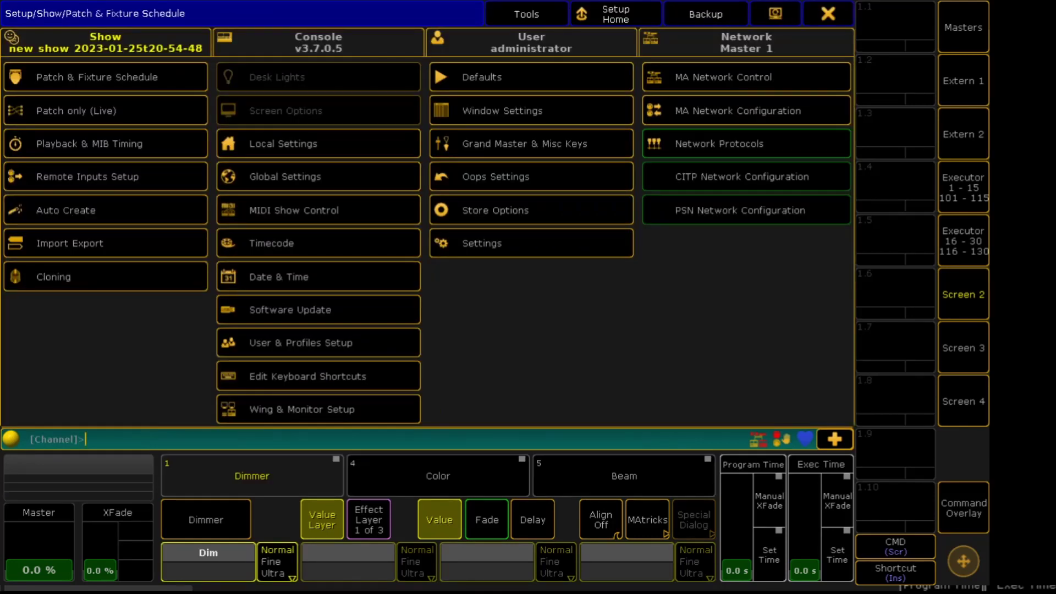
pyautogui.click(827, 13)
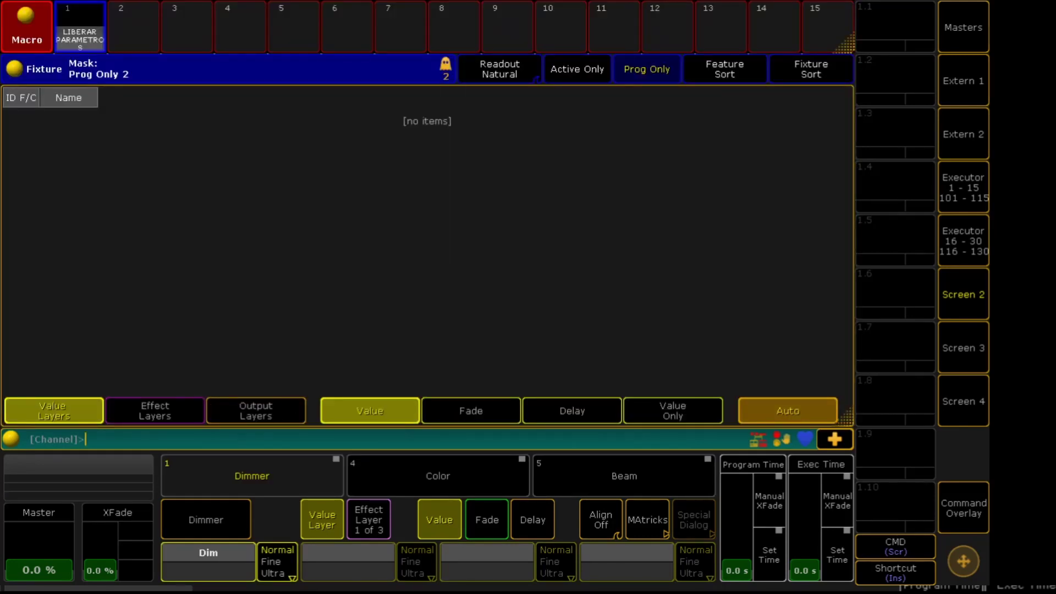
# Clear the Prog Only and Active Only filters from the fixture sheet and select fixtures LP001 1 through LP001 10
pyautogui.click(576, 68)
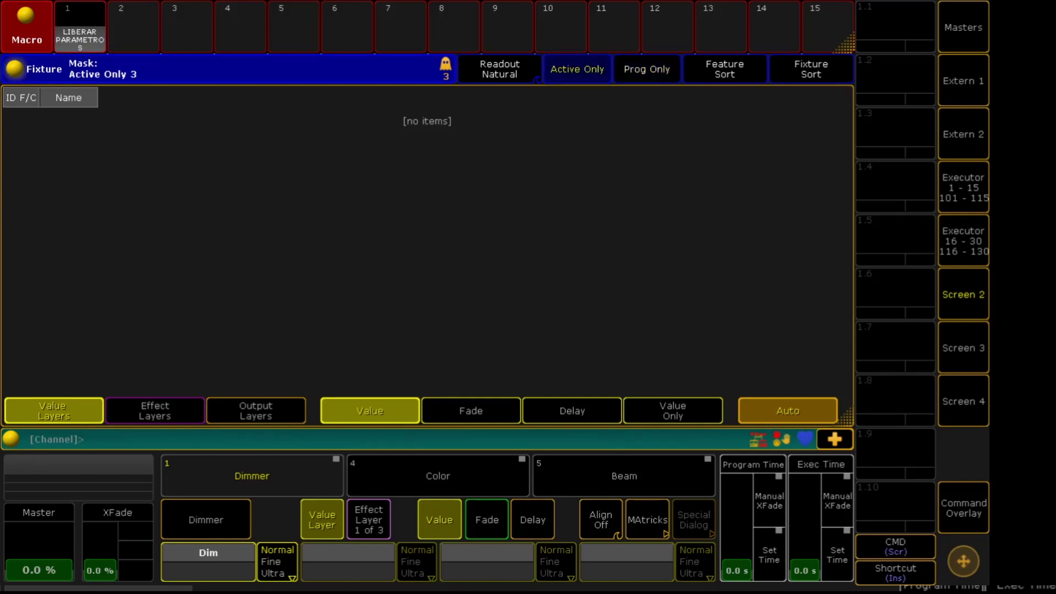
pyautogui.click(577, 69)
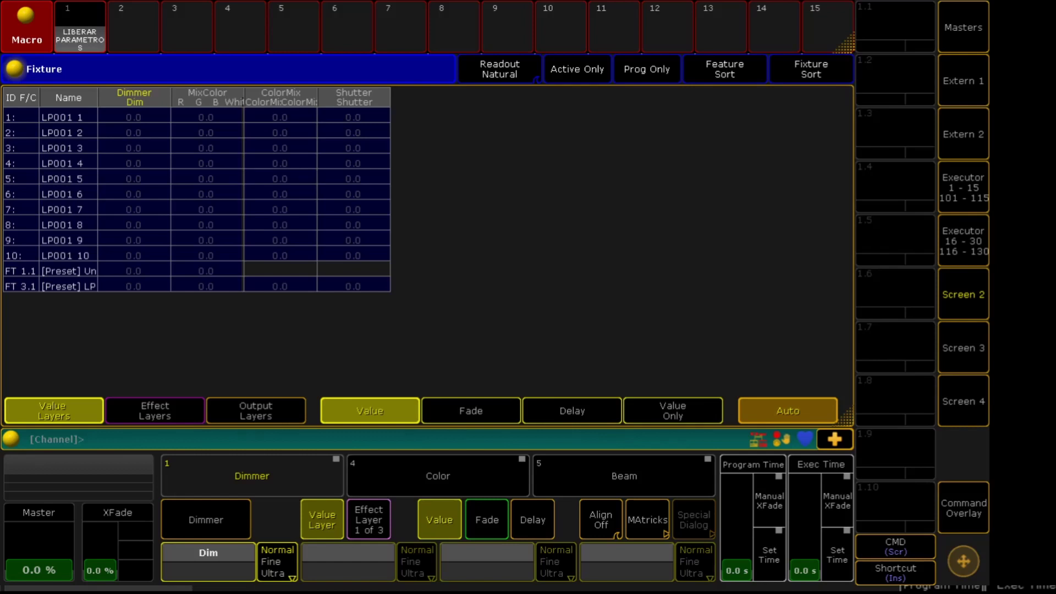
pyautogui.moveTo(66, 117); pyautogui.dragTo(66, 256)
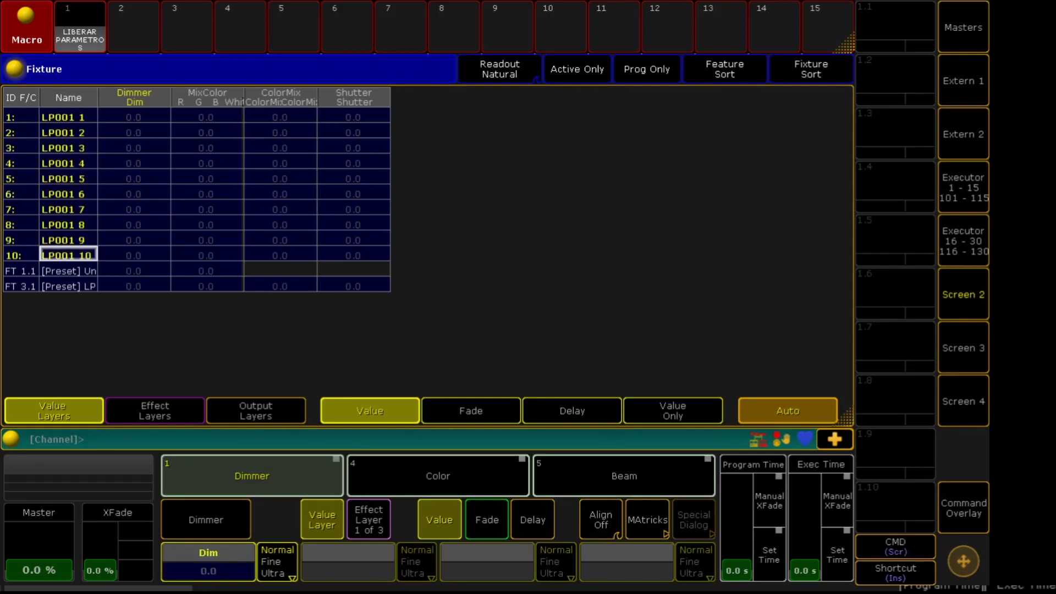
# Examine the Dimmer, Color and Beam attributes available for the ten selected LP001 fixtures
pyautogui.click(437, 476)
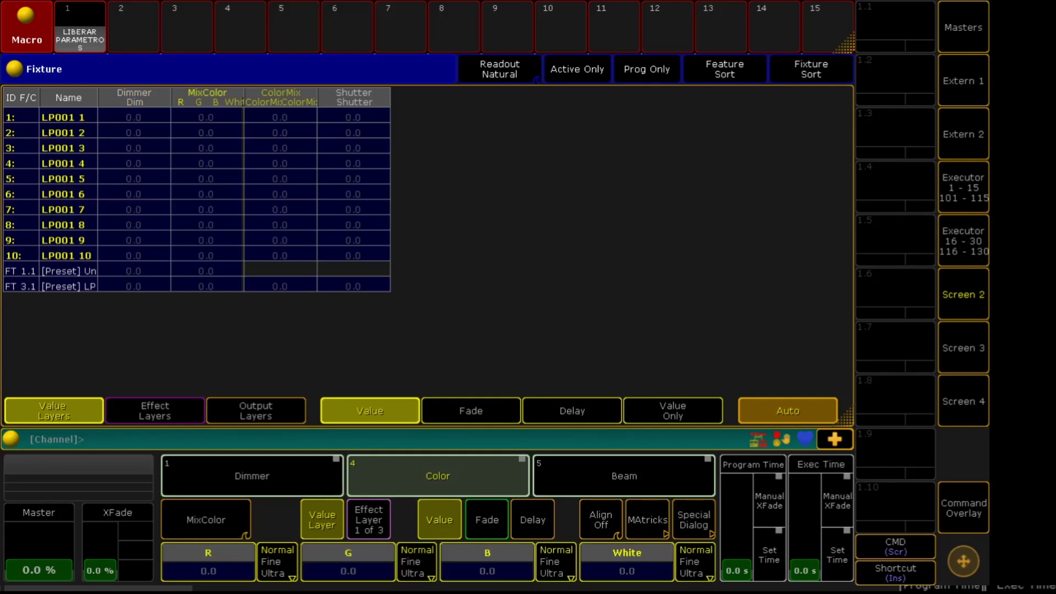
pyautogui.click(624, 476)
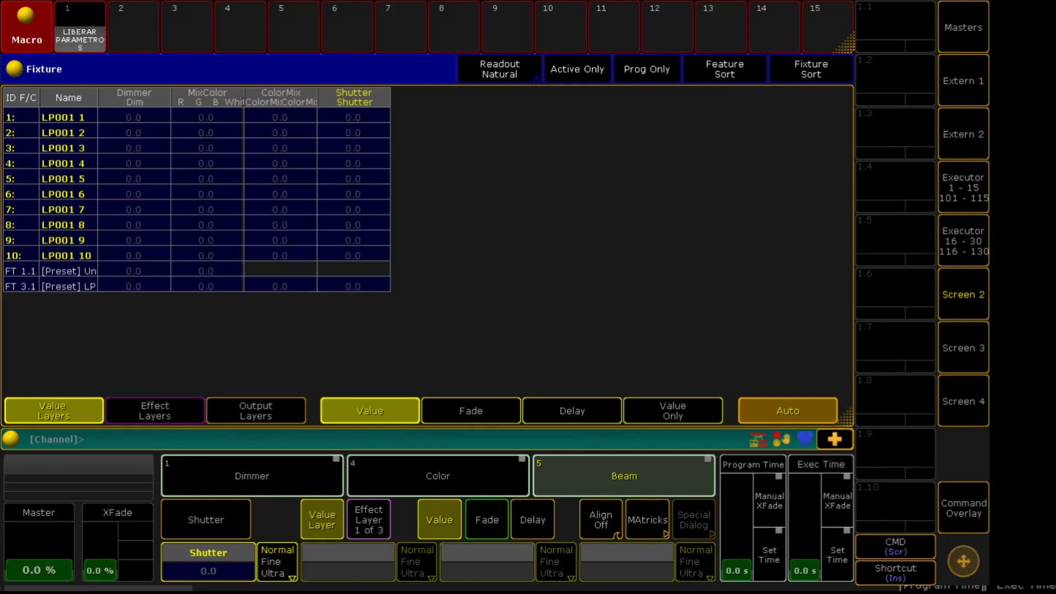
pyautogui.click(251, 476)
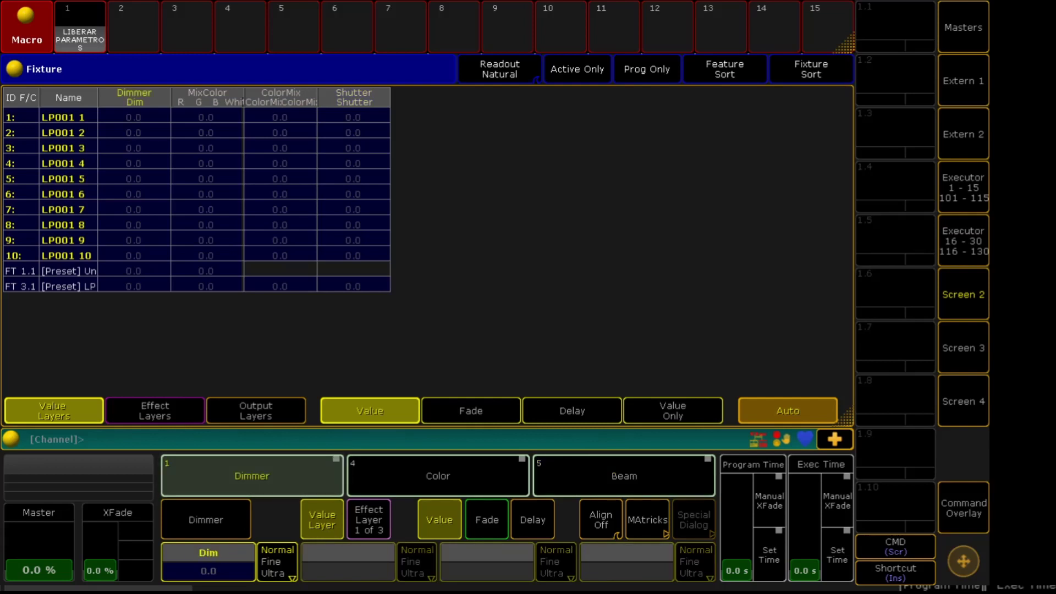
pyautogui.click(624, 476)
pyautogui.click(438, 475)
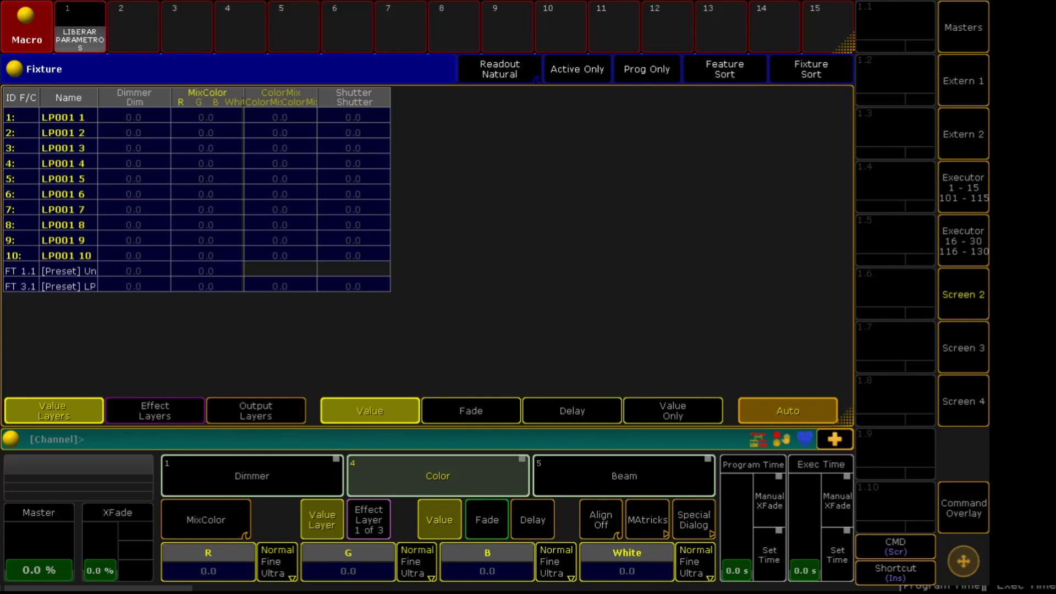
pyautogui.click(68, 254)
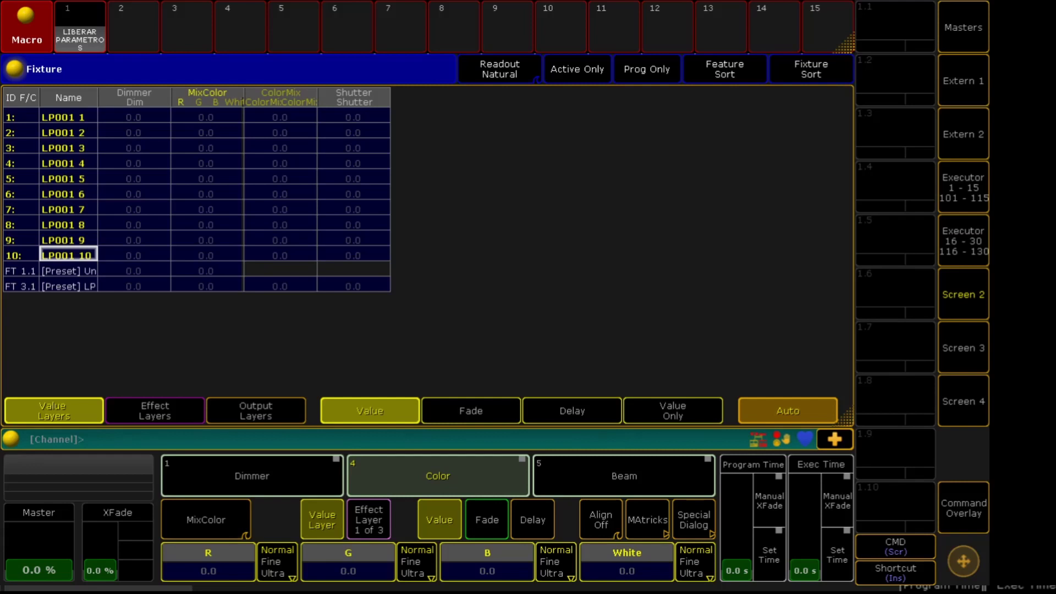